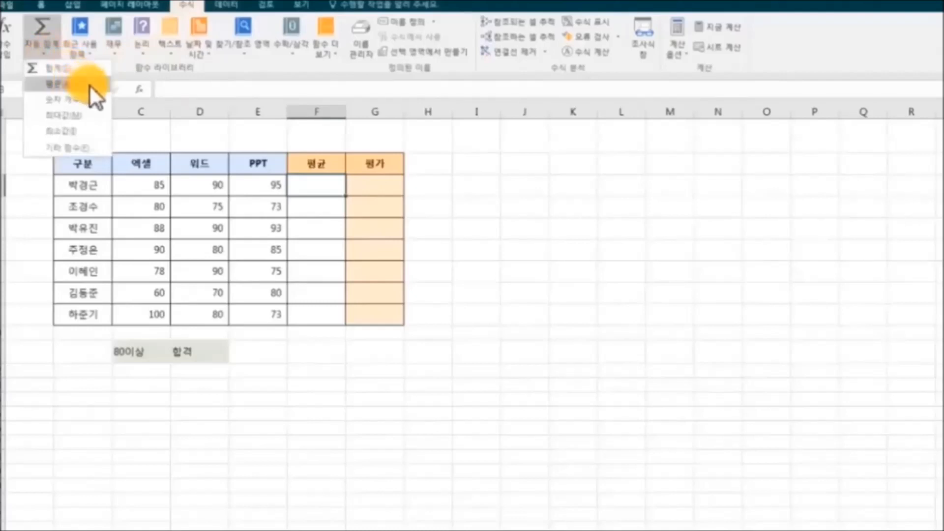
# - Calculate the average of C3:E3 in F3 with the AVERAGE function and fill the formula down to F9
pyautogui.click(89, 84)
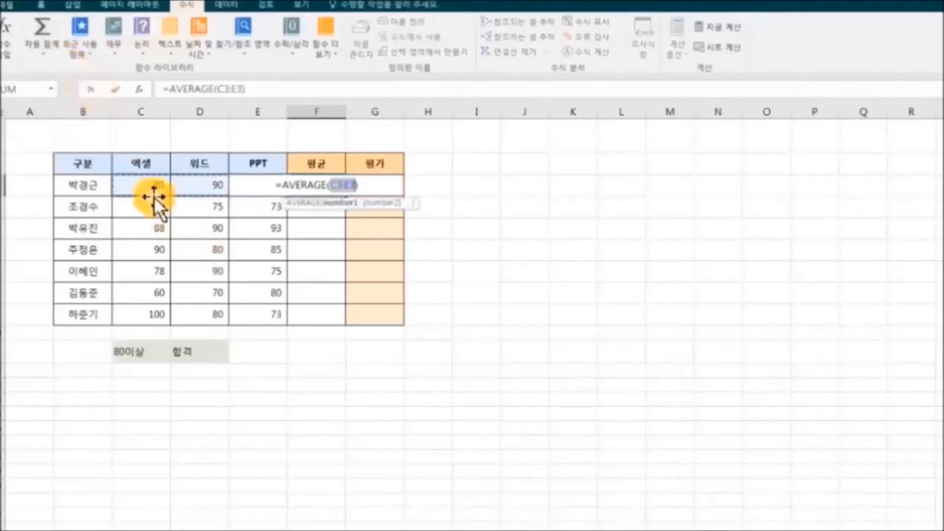
pyautogui.moveTo(147, 188); pyautogui.dragTo(255, 189)
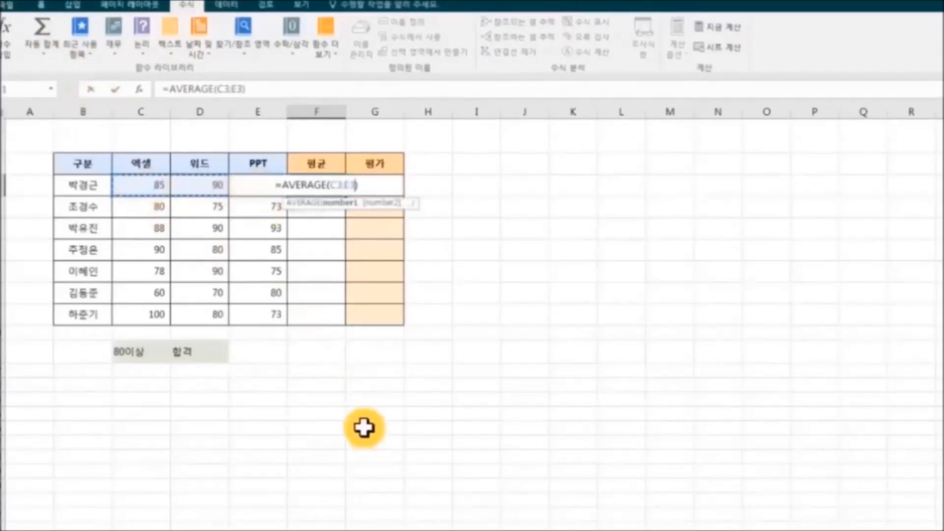
pyautogui.press('Return')
pyautogui.click(328, 183)
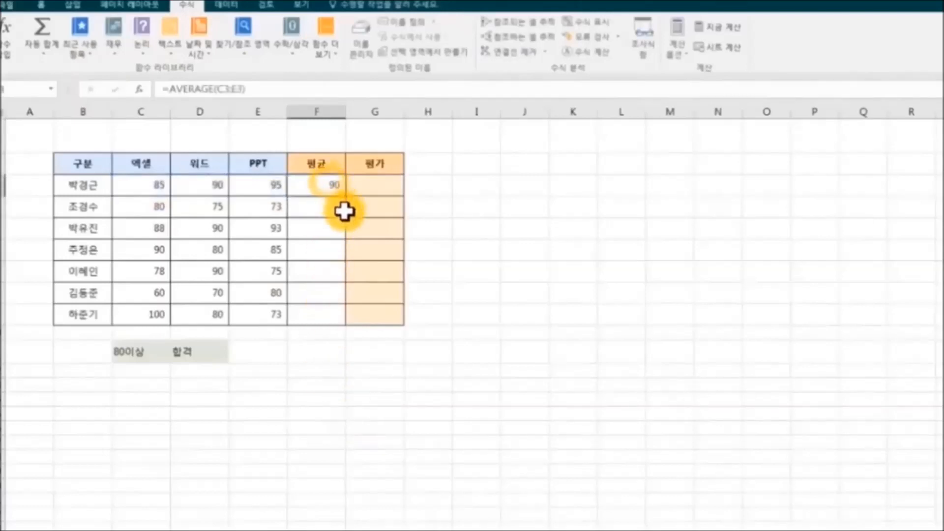
pyautogui.moveTo(346, 196); pyautogui.dragTo(342, 322)
pyautogui.click(422, 443)
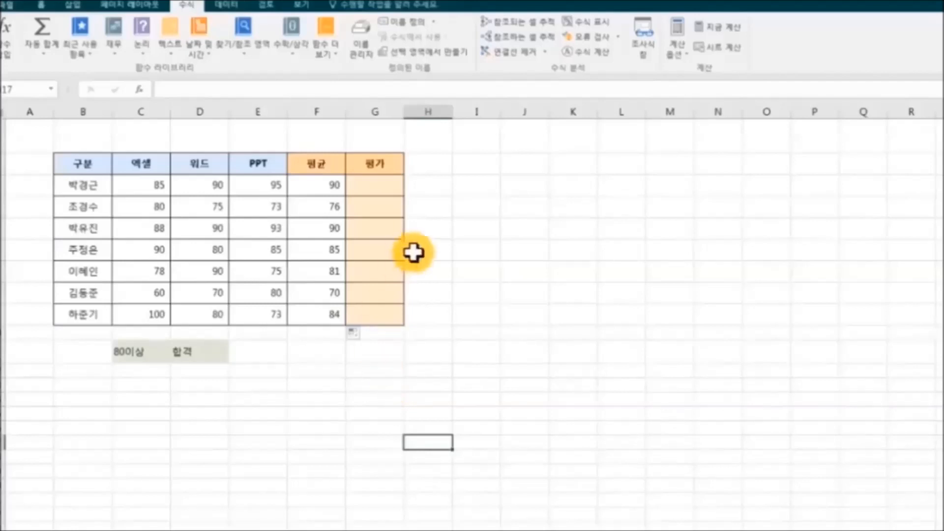
# - Start an IF formula in G3 with the logical test F3>=80
pyautogui.click(370, 181)
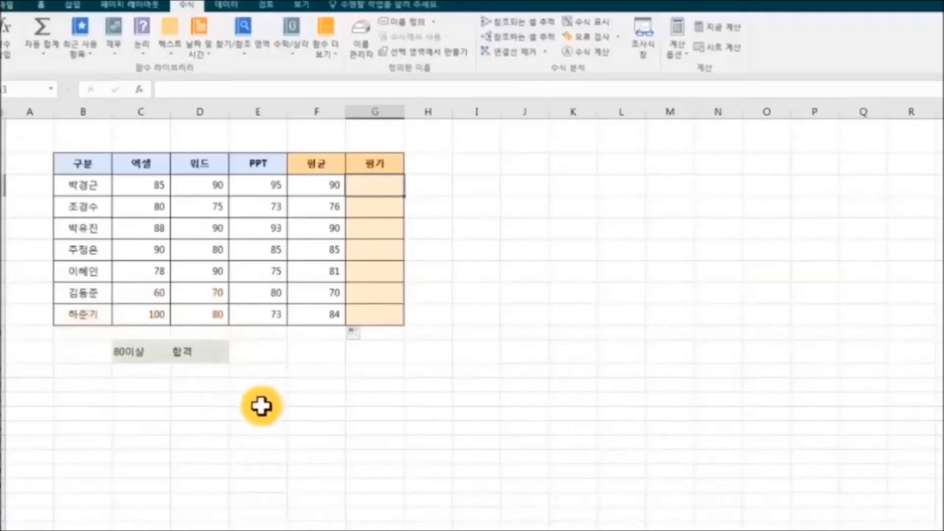
pyautogui.press('F2')
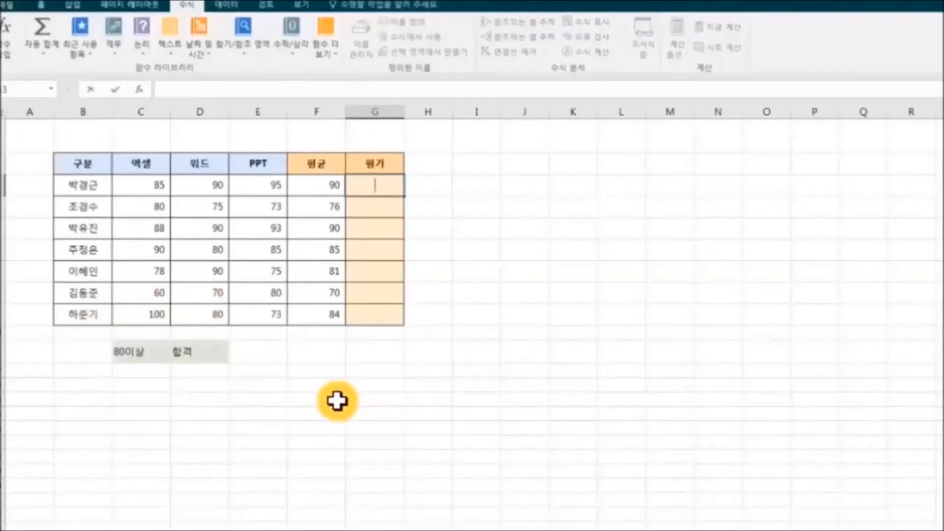
pyautogui.write('=if')
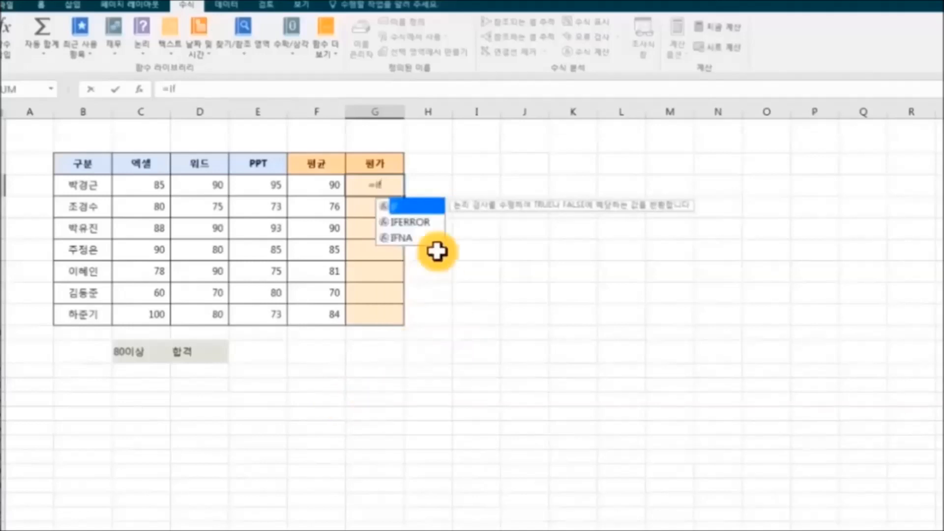
pyautogui.doubleClick(405, 205)
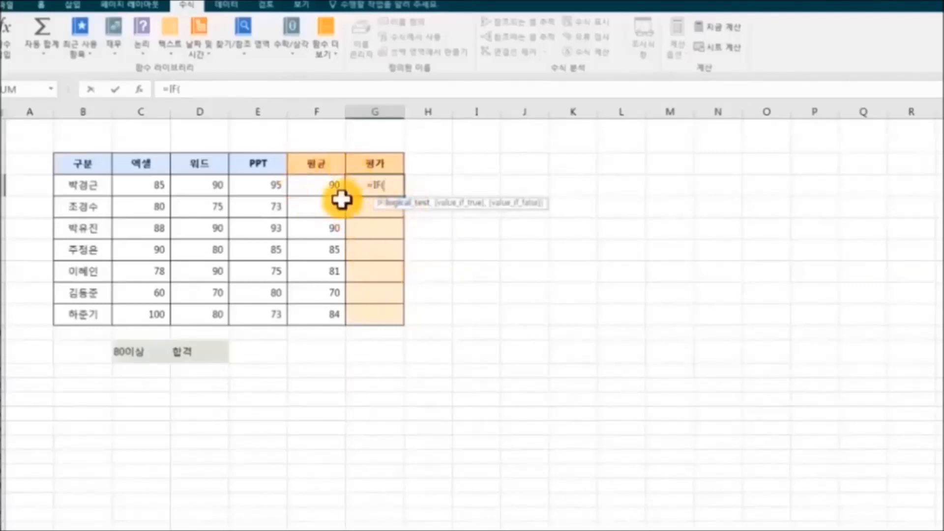
pyautogui.click(317, 186)
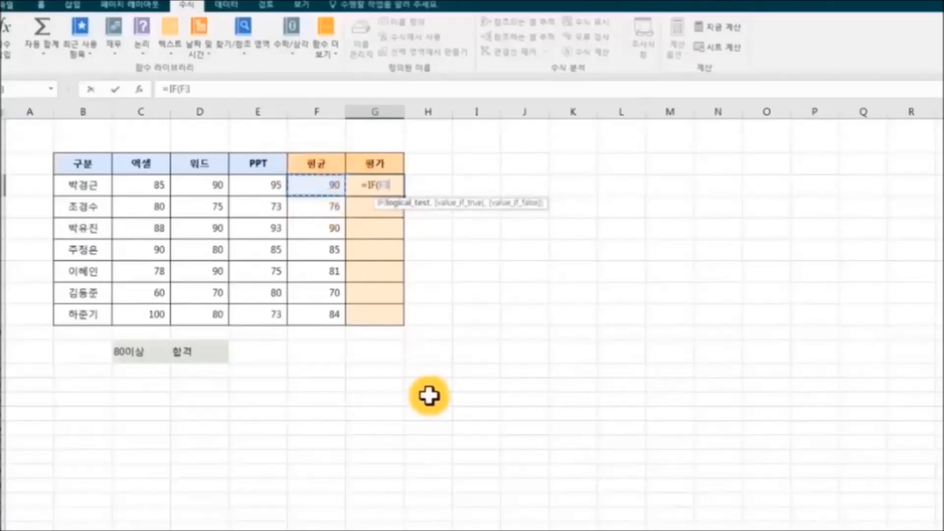
pyautogui.write('80')
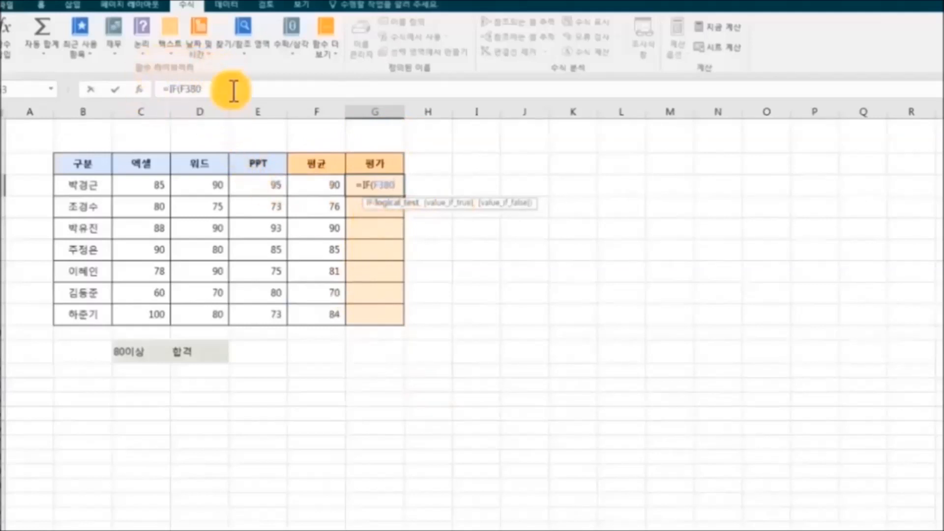
pyautogui.click(189, 89)
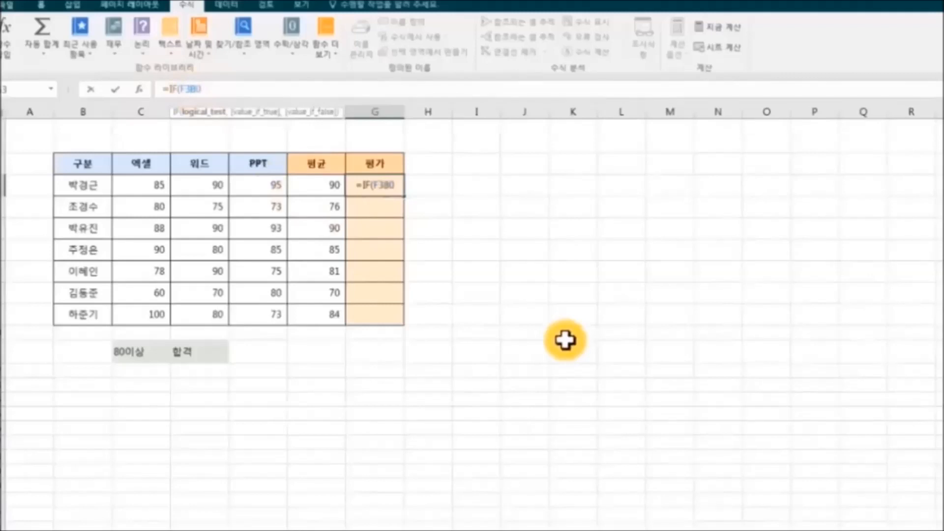
pyautogui.write('>')
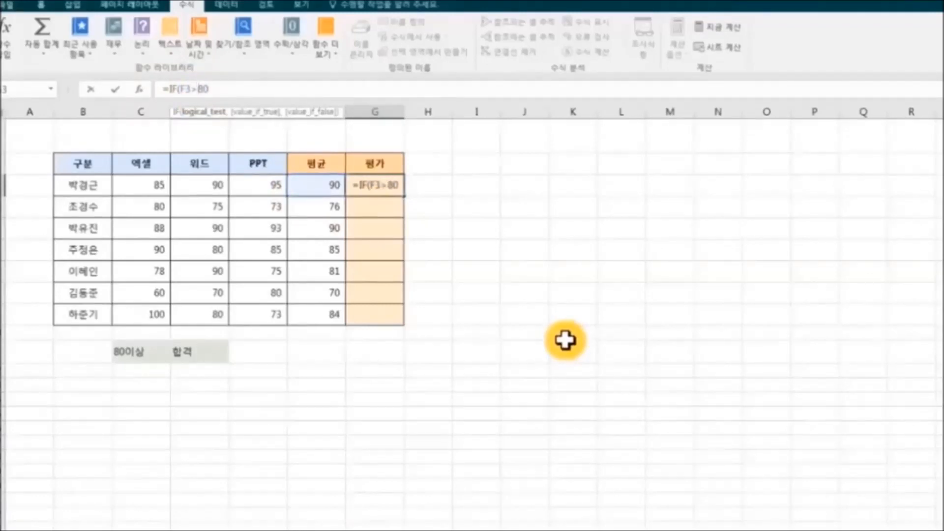
pyautogui.write('=')
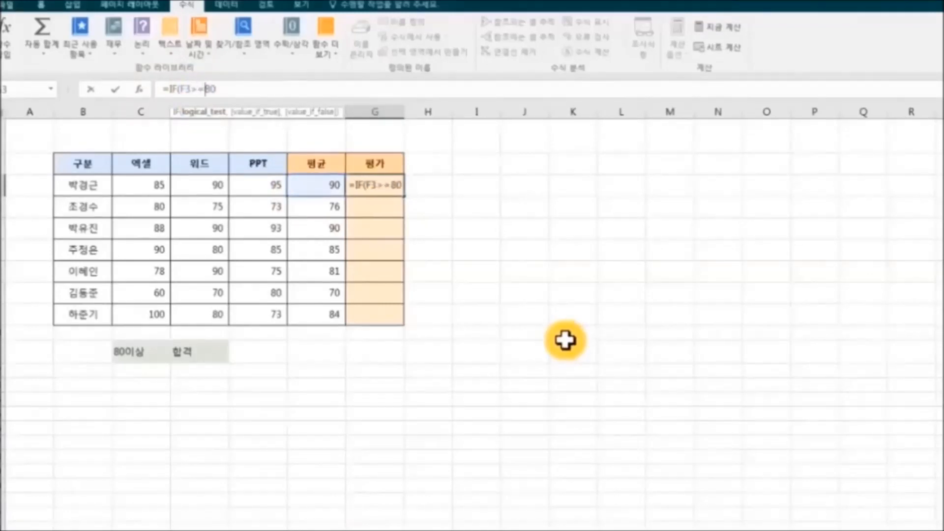
pyautogui.click(224, 93)
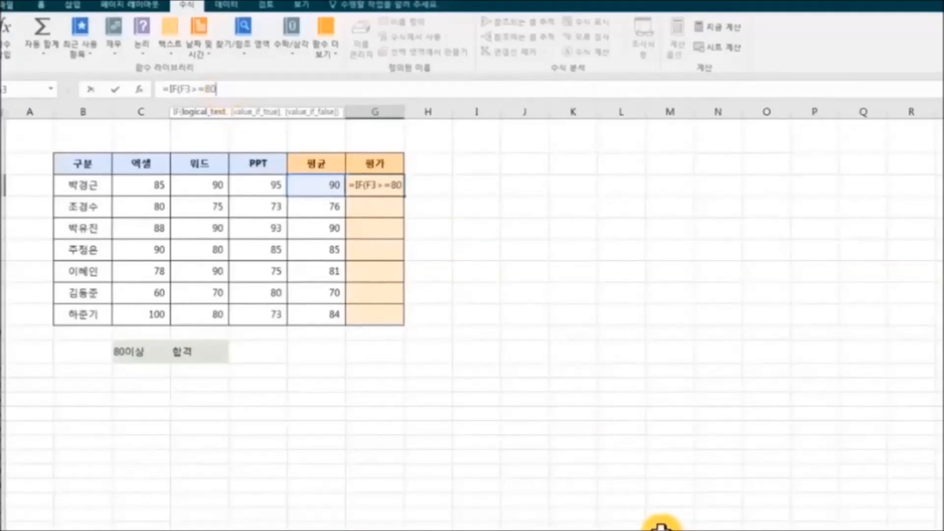
# - Complete G3's IF formula with "합격" as the true result and "불합격" as the false result
pyautogui.write(',')
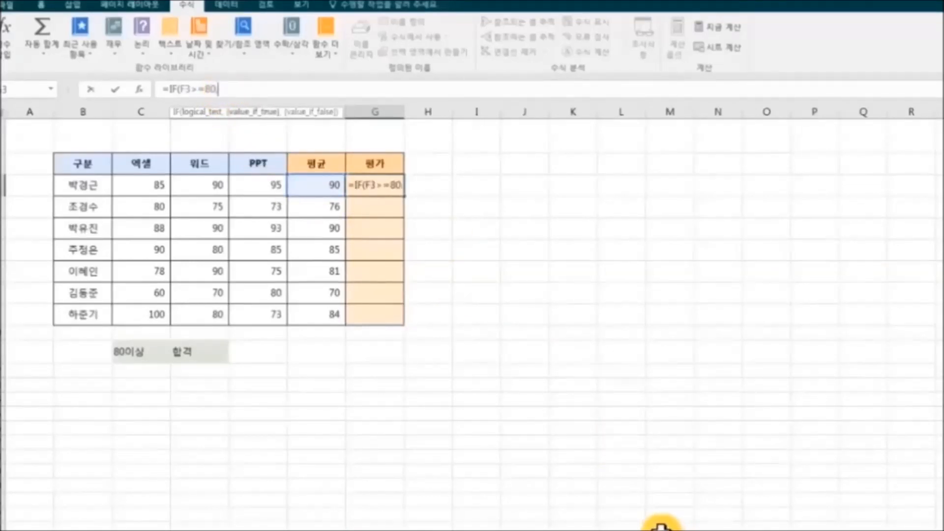
pyautogui.write('"')
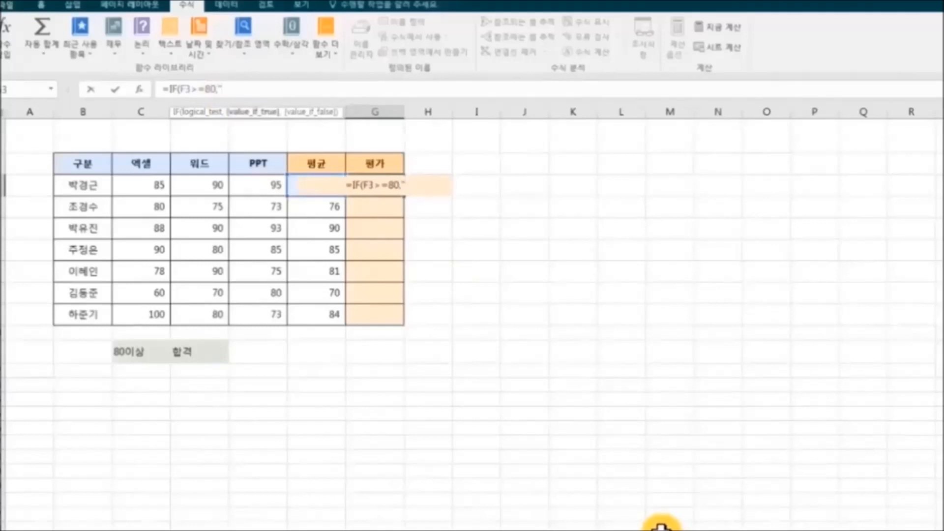
pyautogui.write('합격')
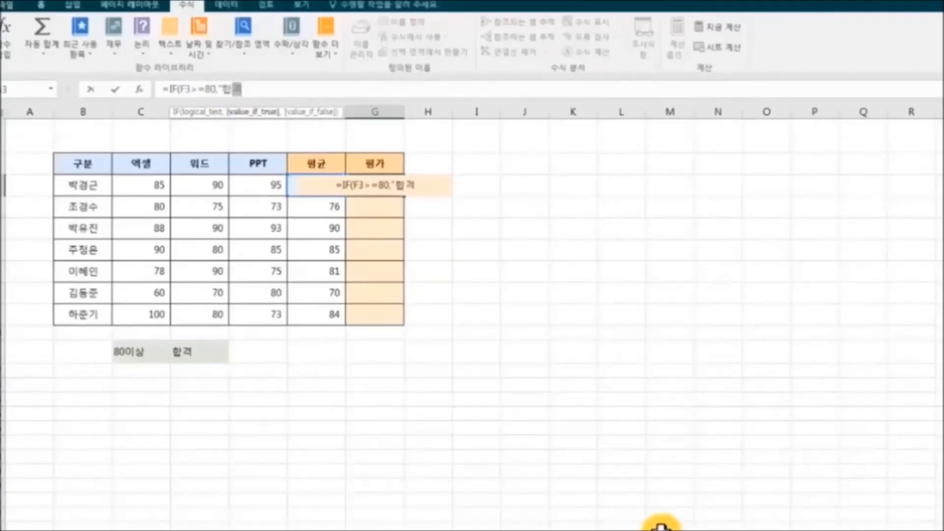
pyautogui.write('"')
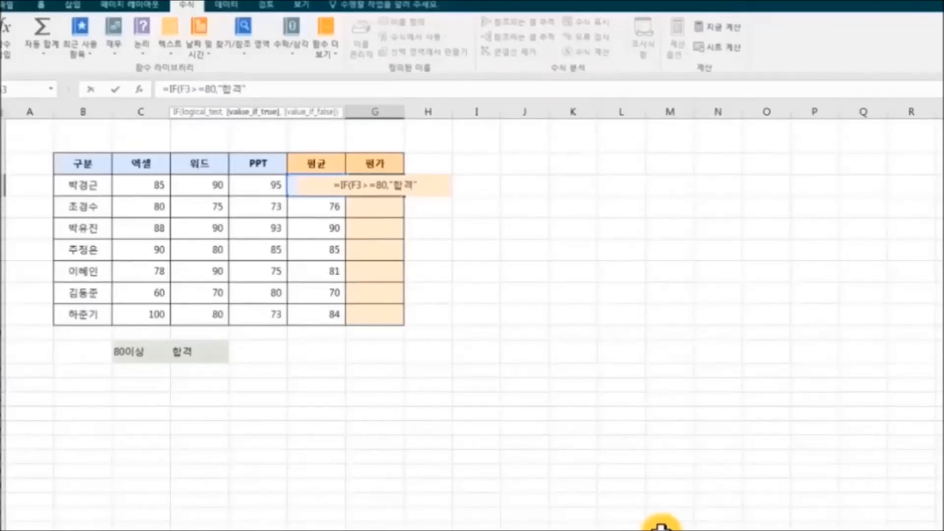
pyautogui.write(',')
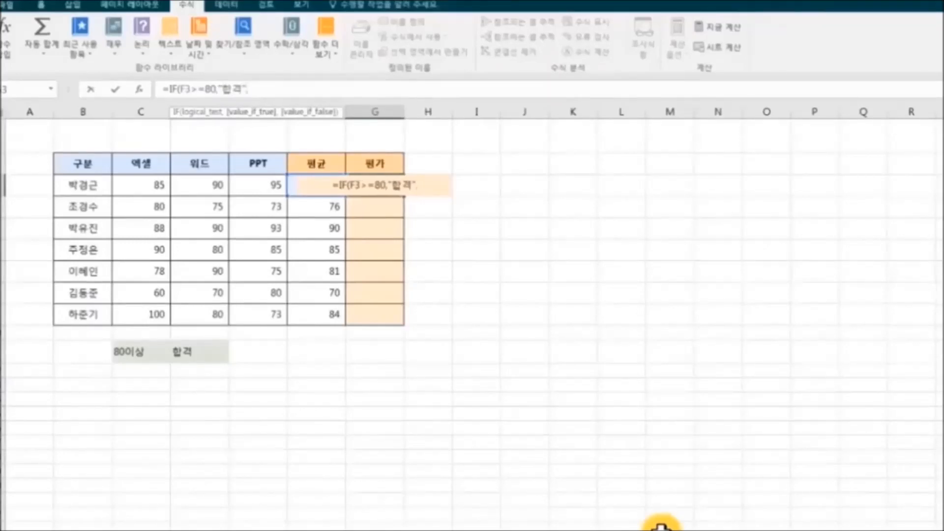
pyautogui.write('"불합')
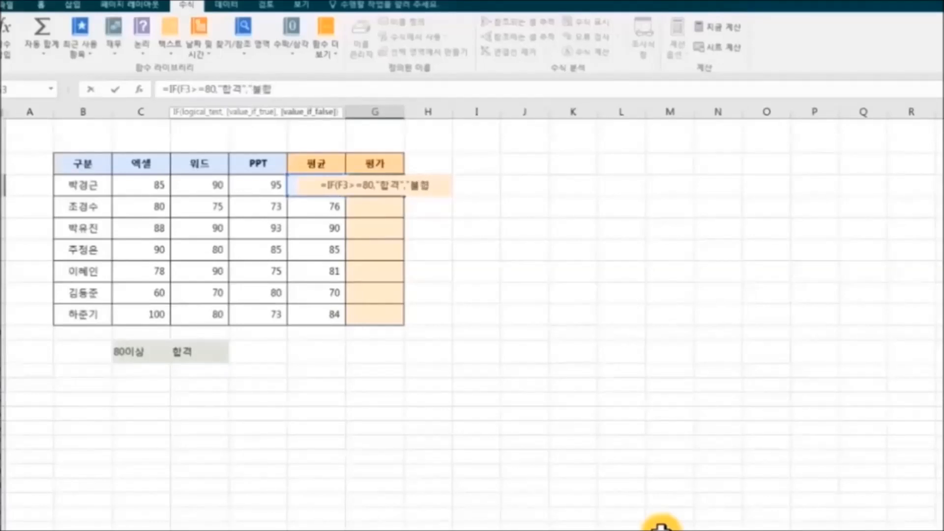
pyautogui.write('거')
pyautogui.write('"')
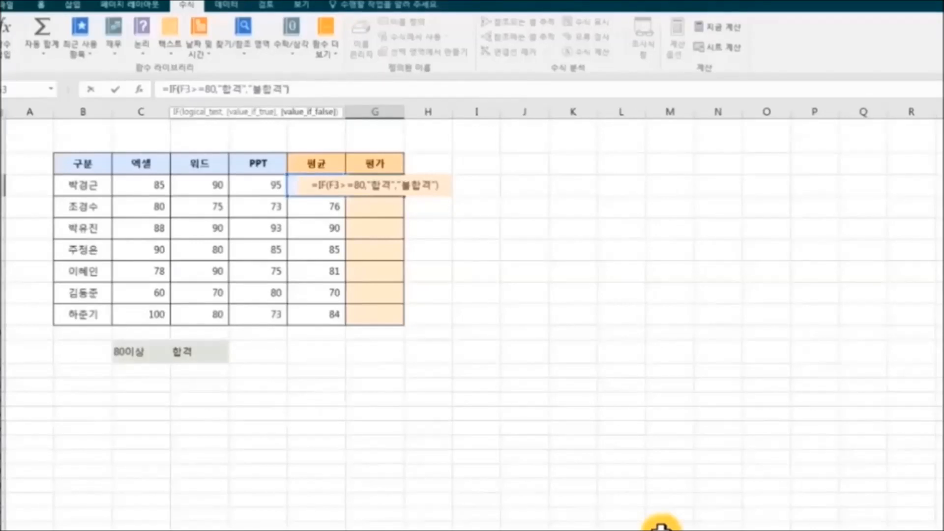
pyautogui.write(')')
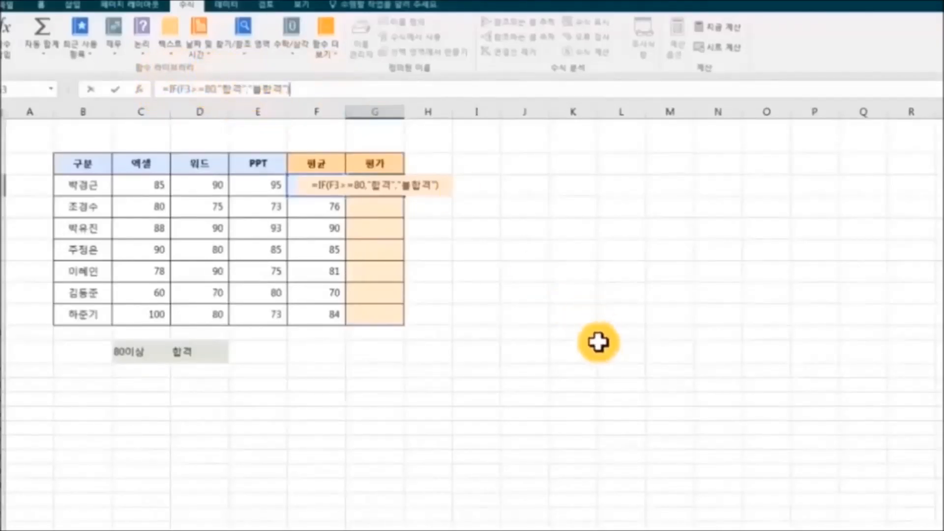
pyautogui.press('Return')
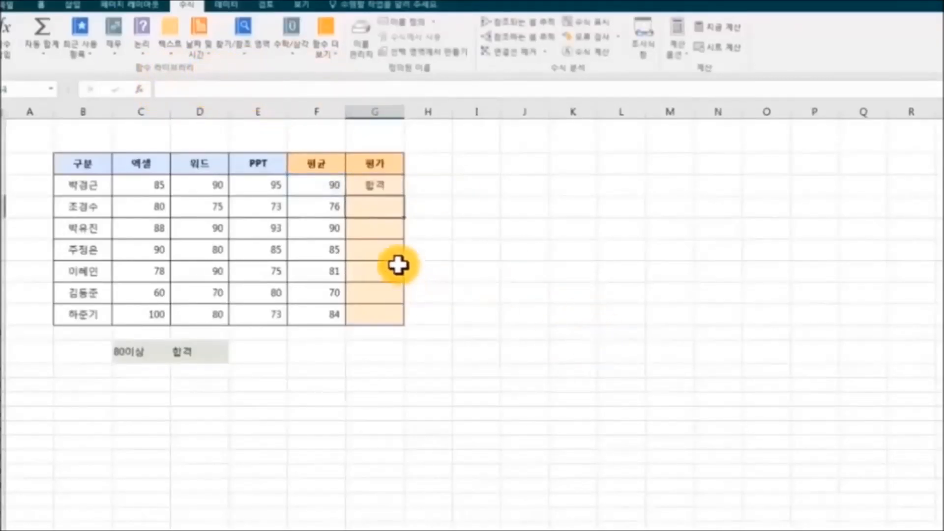
# - Fill the IF formula from G3 down through G9
pyautogui.click(399, 187)
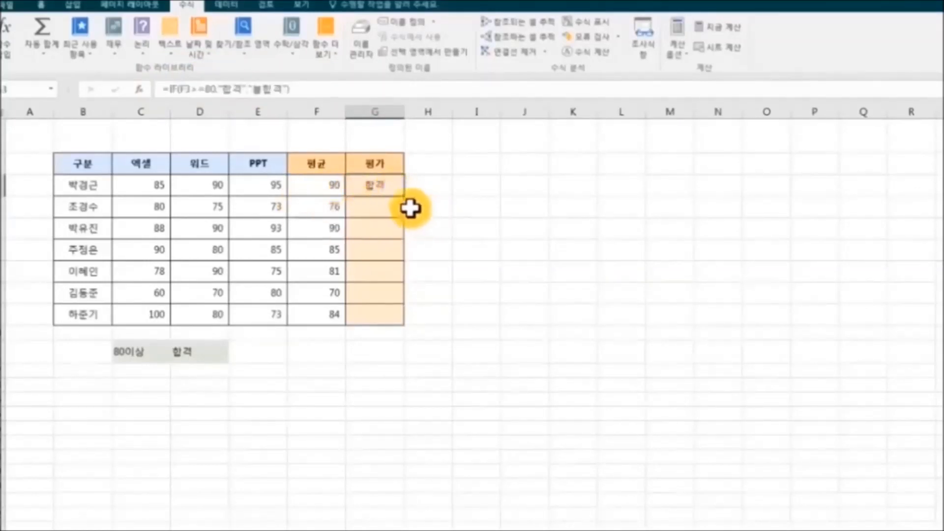
pyautogui.moveTo(407, 199); pyautogui.dragTo(406, 321)
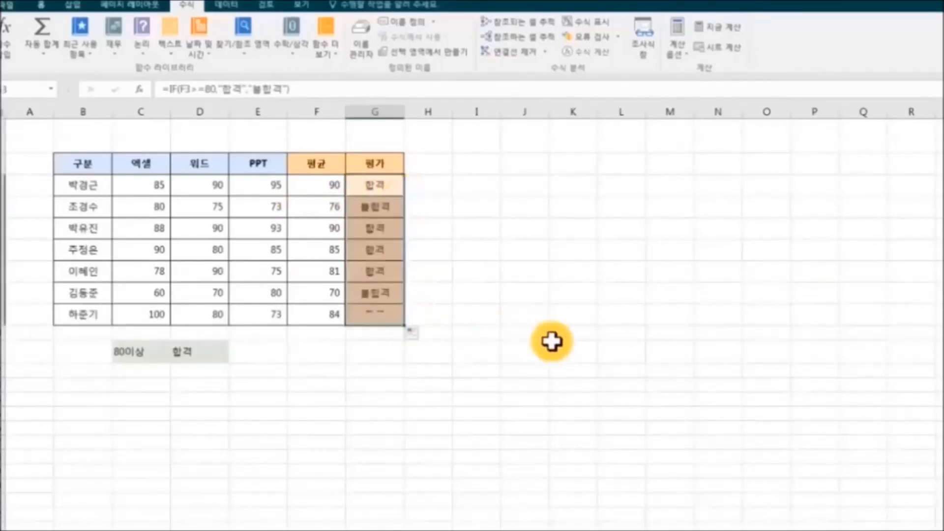
pyautogui.click(552, 343)
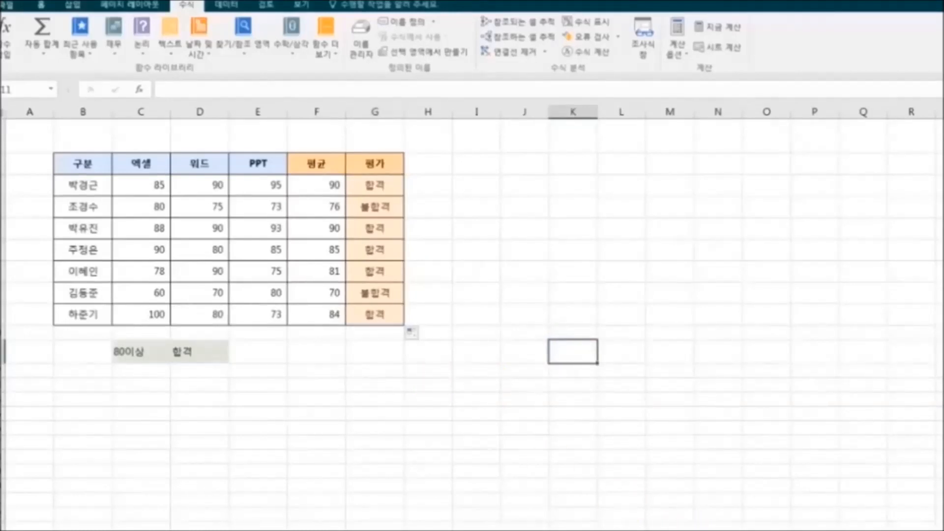
pyautogui.hotkey('ctrl', 'z')
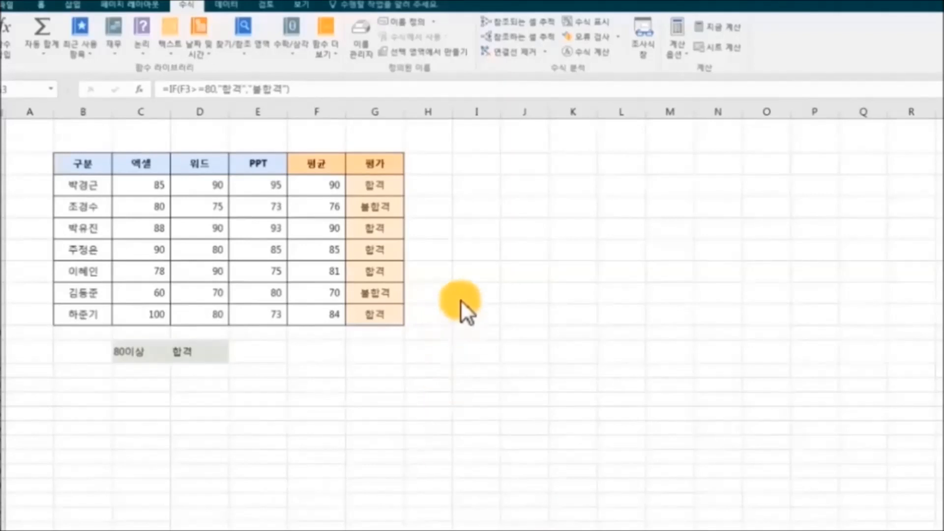
# - Change the IF formula in G3 to test F3>=74, returning "통과" if true and "다음" if false
pyautogui.click(374, 185)
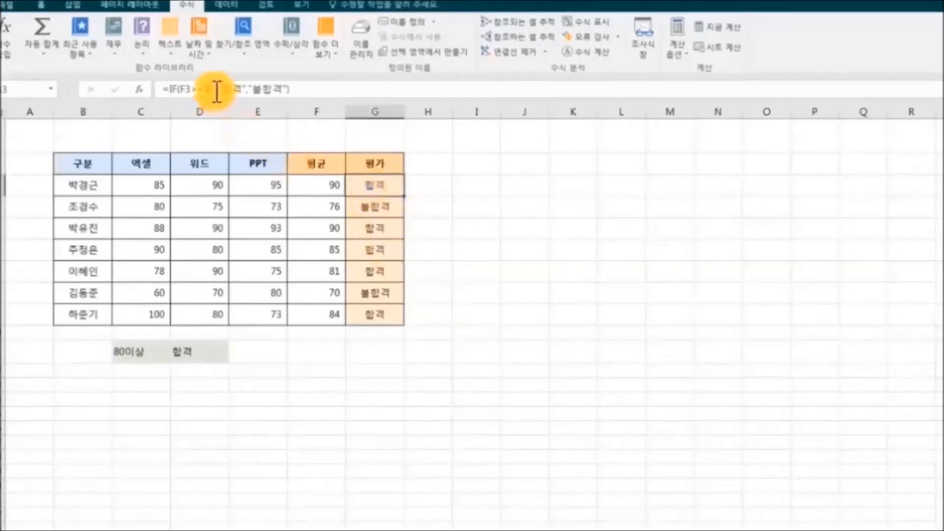
pyautogui.click(217, 91)
pyautogui.doubleClick(210, 90)
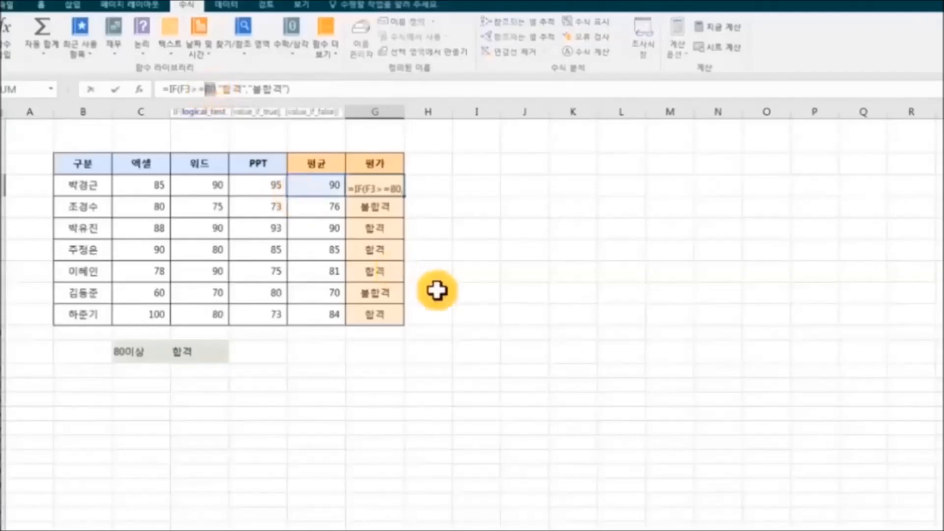
pyautogui.write('7')
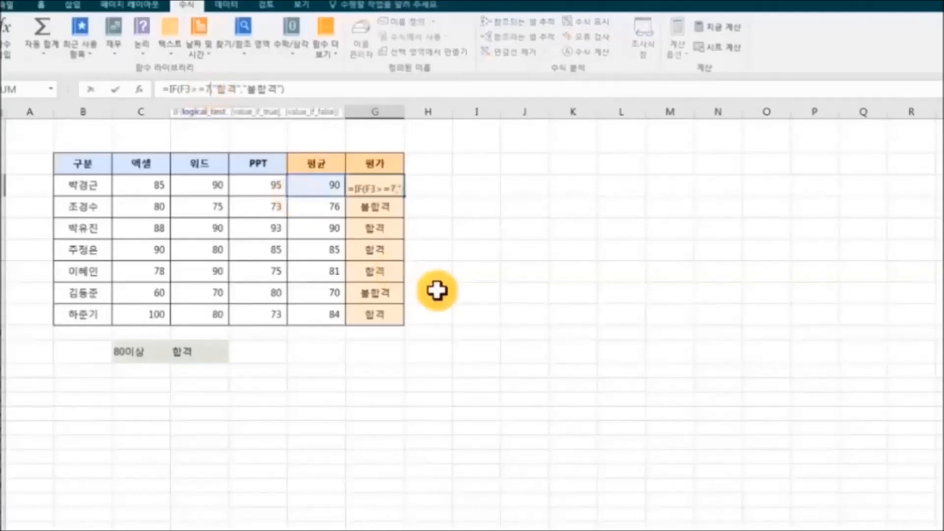
pyautogui.write('4')
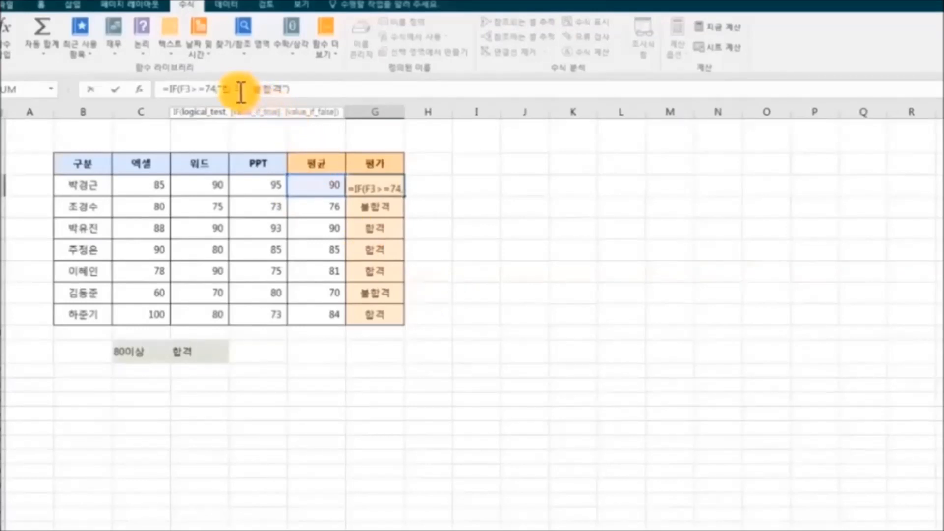
pyautogui.doubleClick(227, 90)
pyautogui.write('통고')
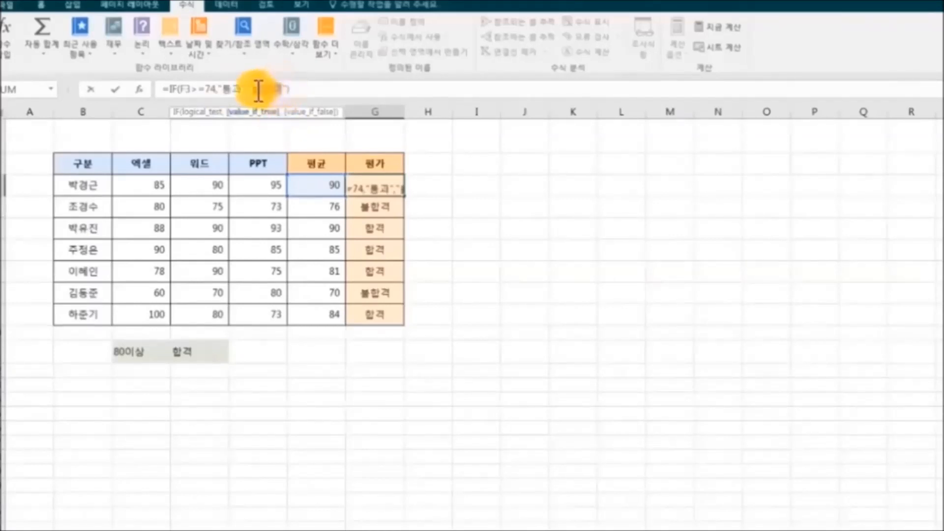
pyautogui.doubleClick(259, 89)
pyautogui.write('다음')
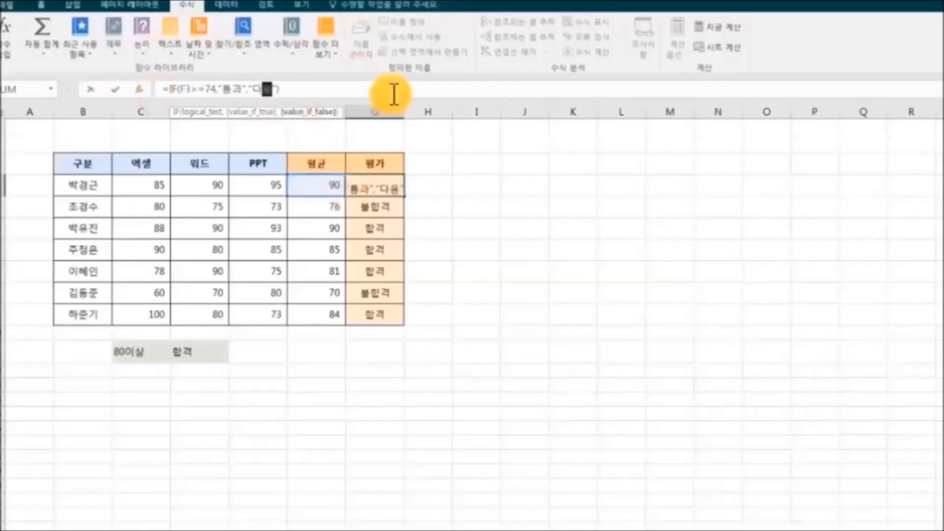
pyautogui.press('Return')
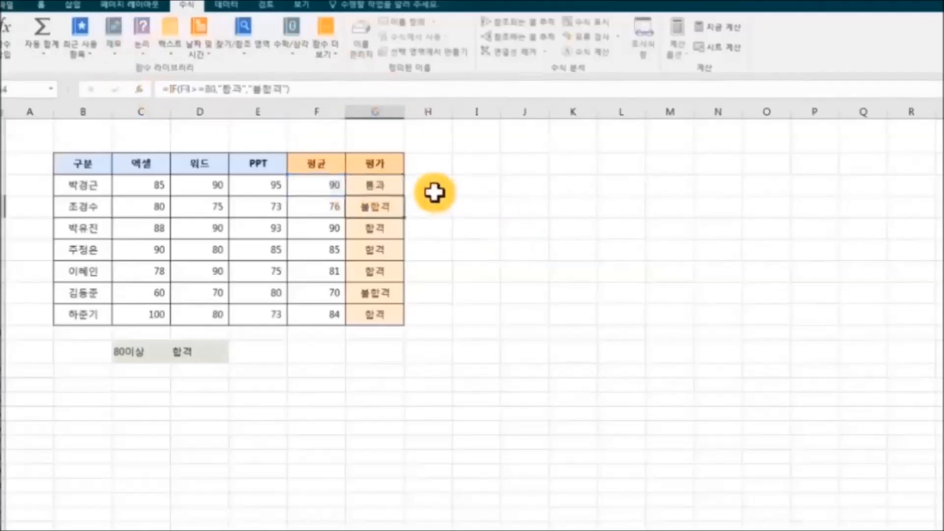
pyautogui.click(395, 185)
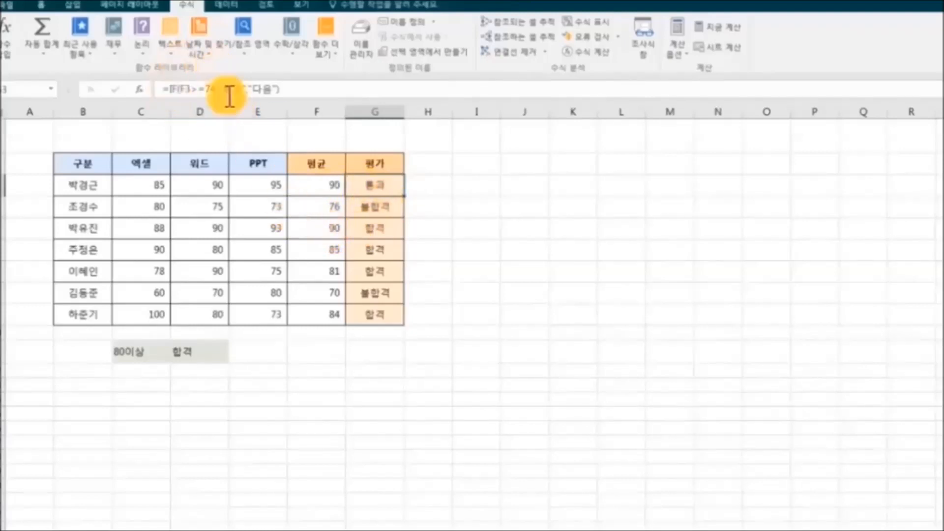
# - Copy the revised IF formula in G3 down through G9
pyautogui.moveTo(407, 197); pyautogui.dragTo(420, 328)
pyautogui.click(698, 376)
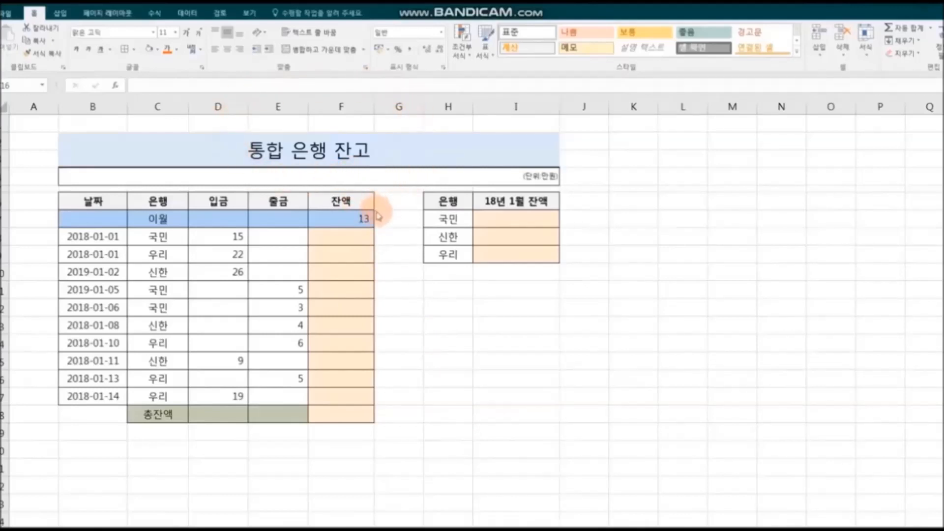
# - Enter the running balance formula =F7+D8-E8 in F8, adding the deposit to the carried-over balance and subtracting the withdrawal
pyautogui.click(361, 224)
pyautogui.click(362, 224)
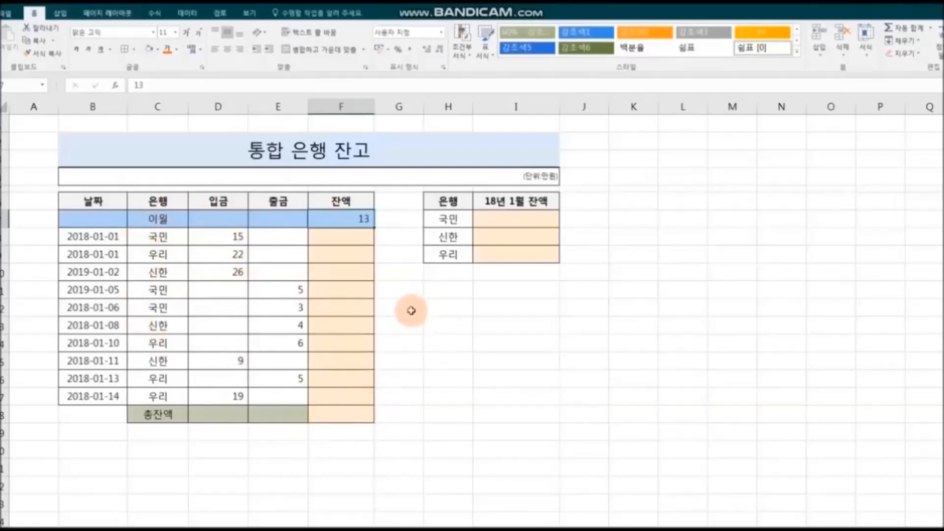
pyautogui.click(355, 241)
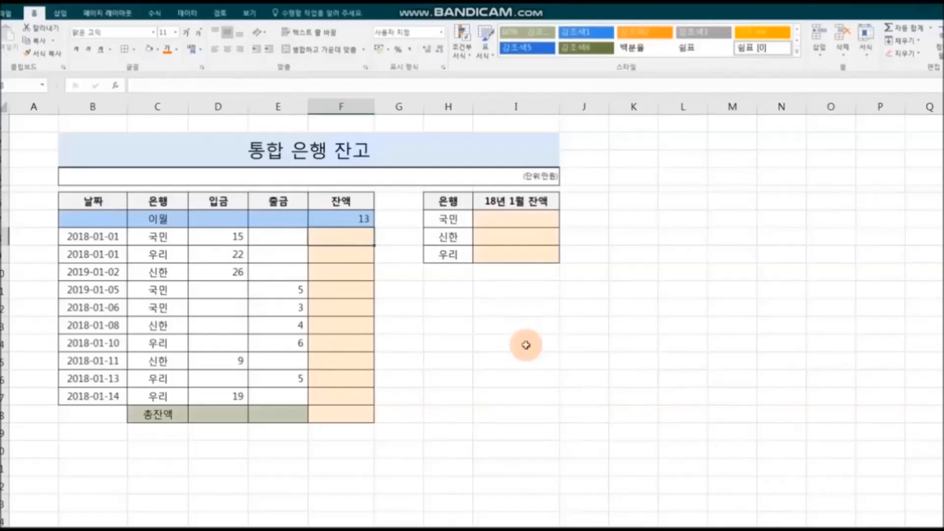
pyautogui.write('=')
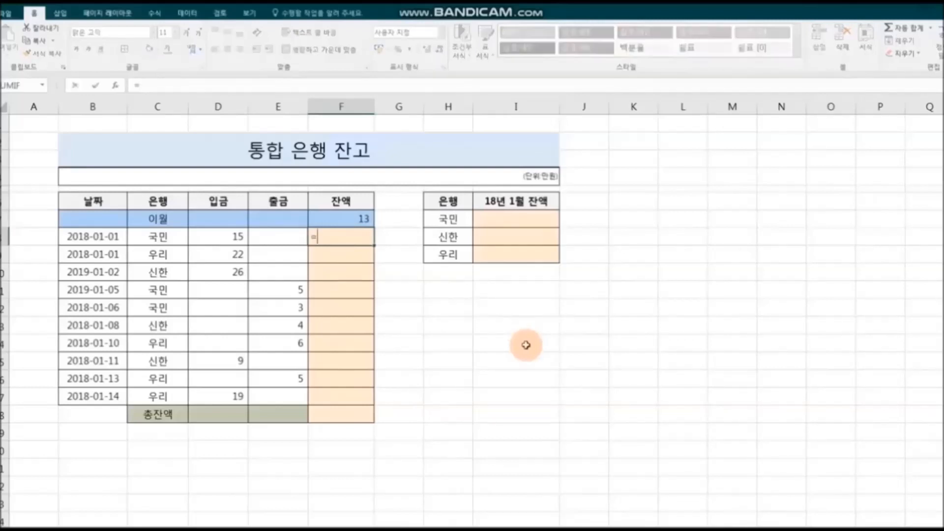
pyautogui.click(361, 218)
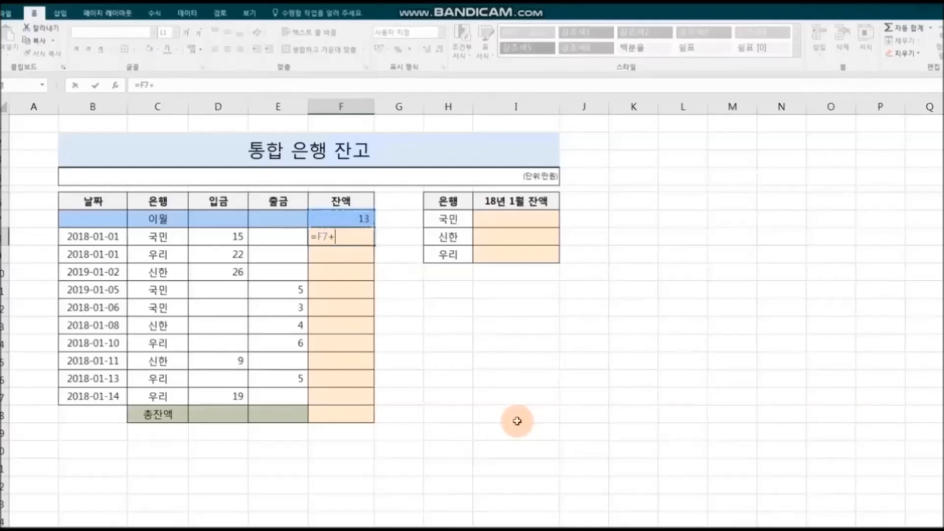
pyautogui.write('+')
pyautogui.click(227, 240)
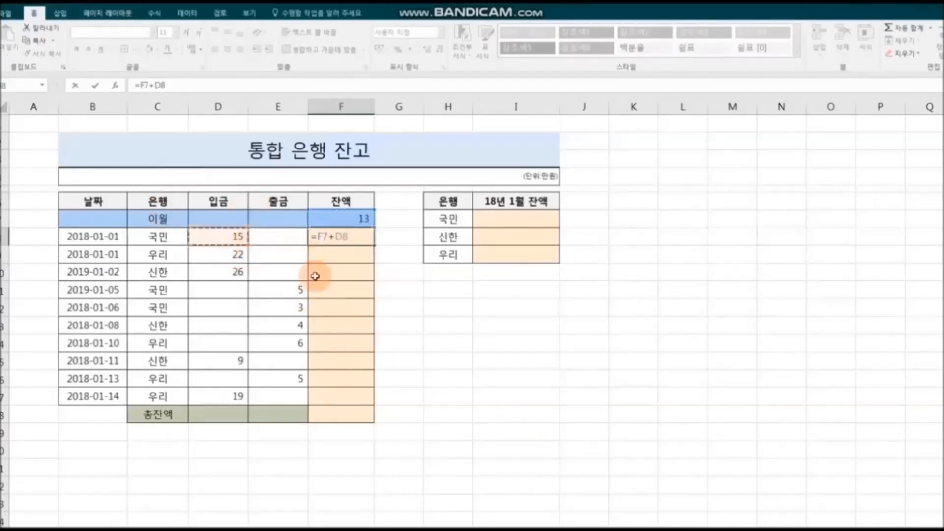
pyautogui.write('-')
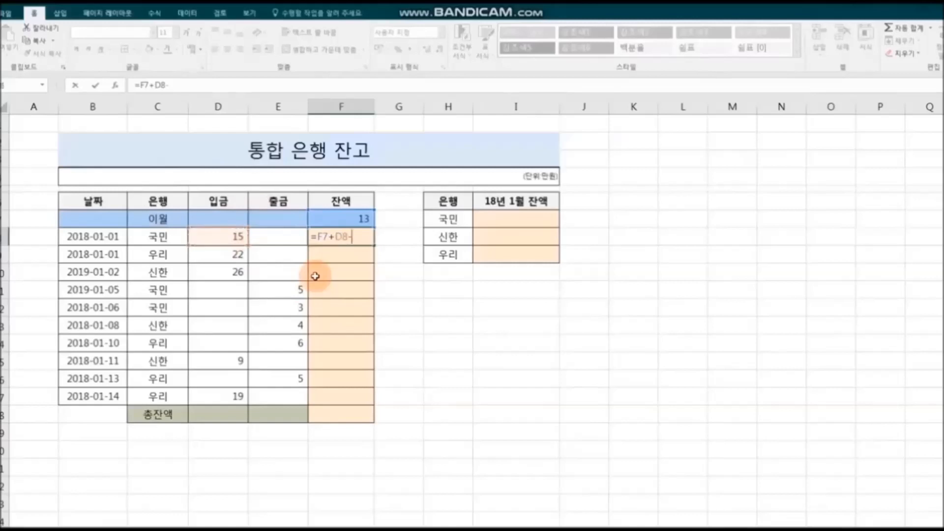
pyautogui.click(289, 238)
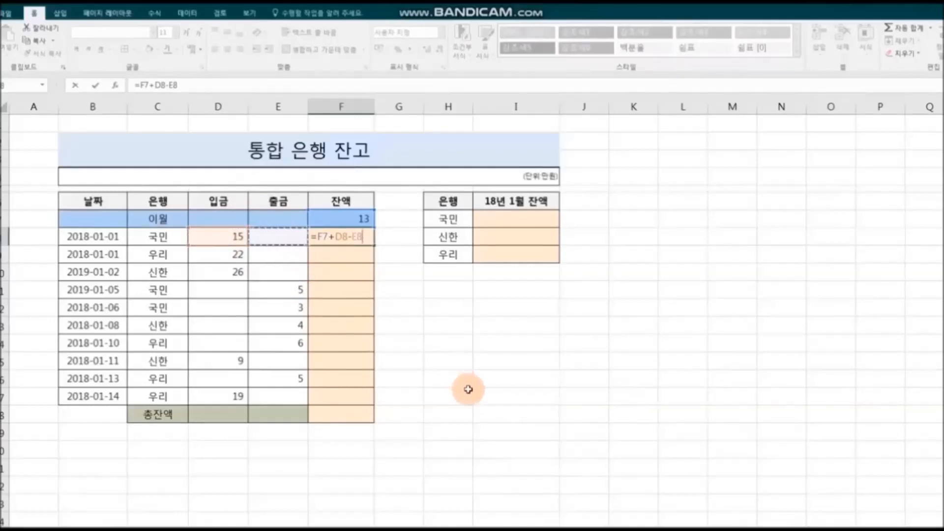
pyautogui.press('Return')
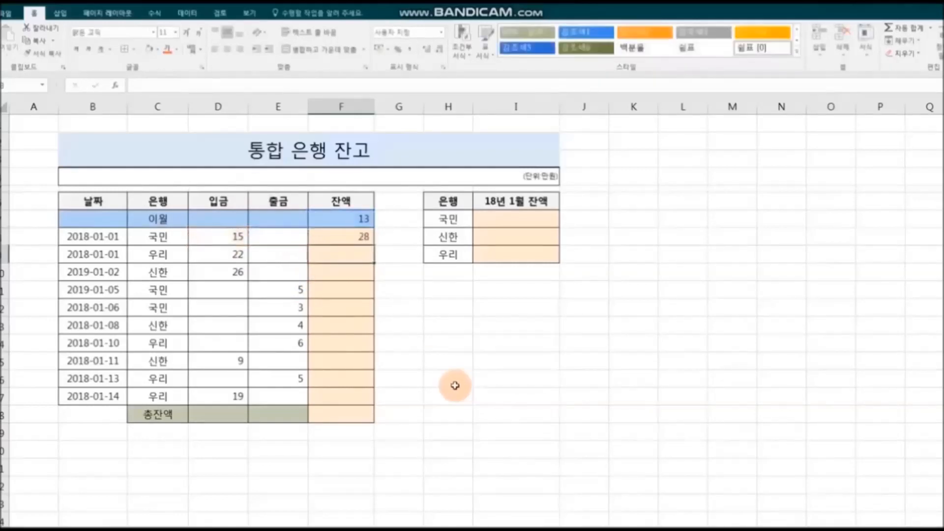
# - Fill the balance formula from F8 down through the total balance row in F18
pyautogui.click(346, 233)
pyautogui.moveTo(374, 245); pyautogui.dragTo(374, 421)
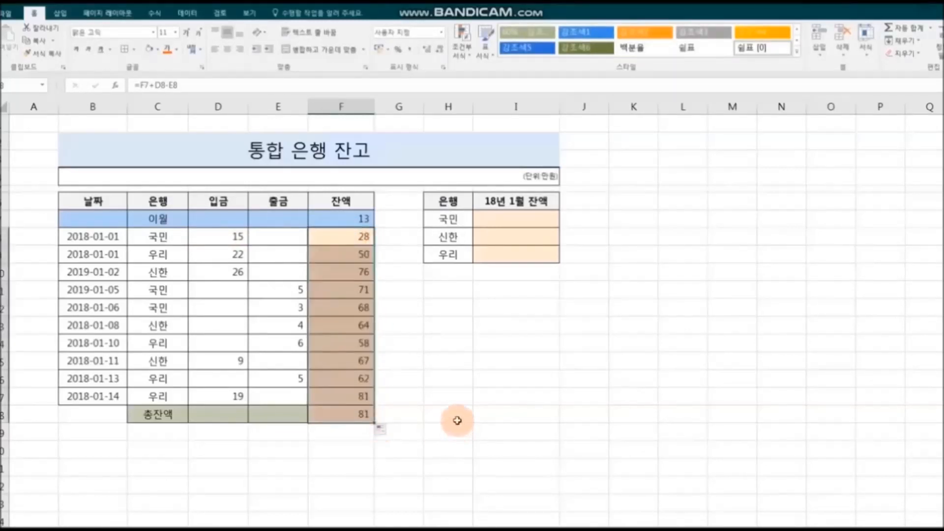
pyautogui.click(448, 417)
pyautogui.click(336, 418)
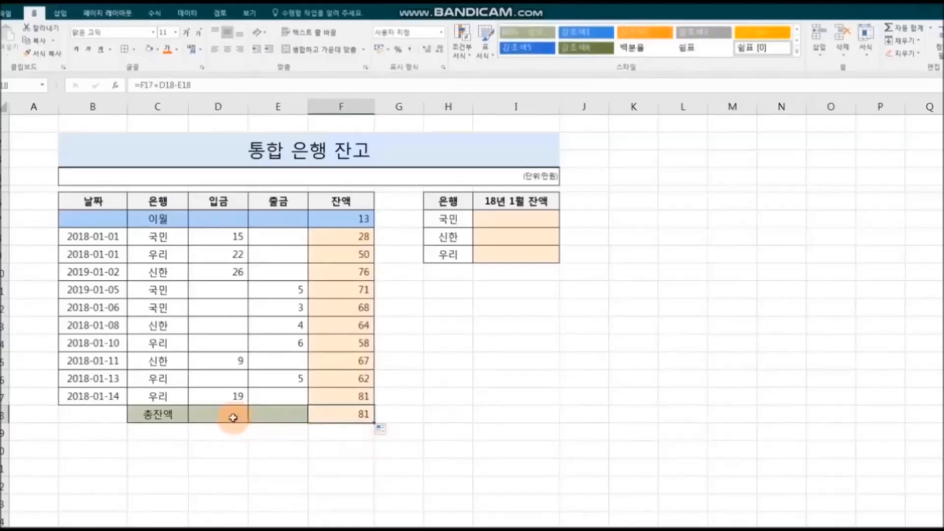
# - Format the total balance row C18:F18 with a dark blue fill and white font
pyautogui.moveTo(169, 415); pyautogui.dragTo(350, 415)
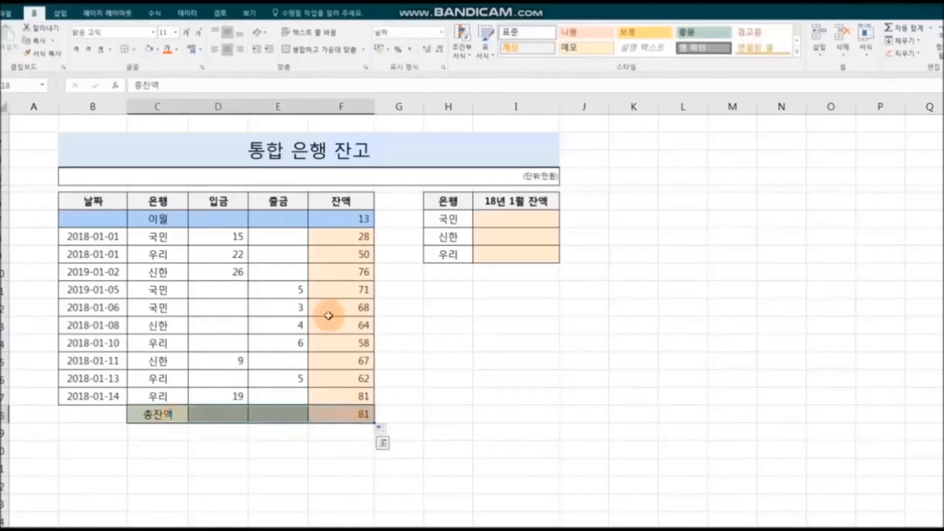
pyautogui.click(157, 48)
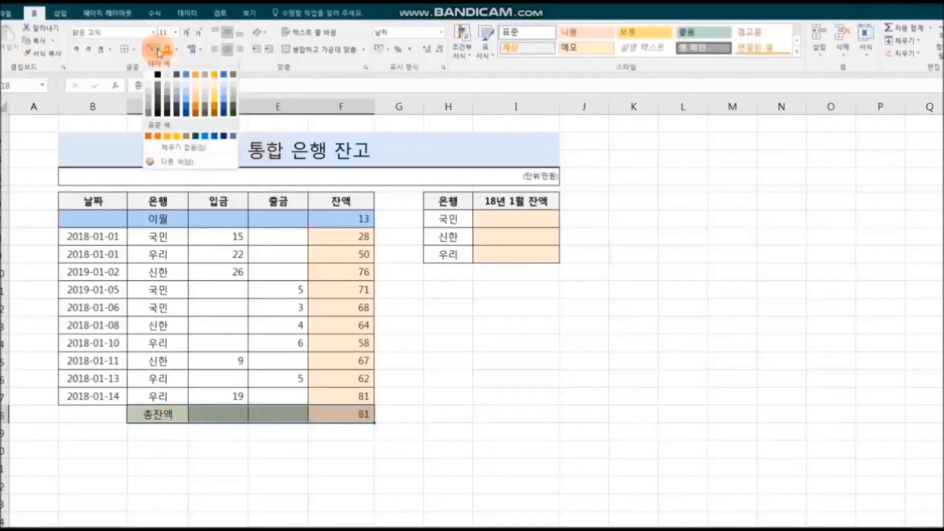
pyautogui.click(186, 109)
pyautogui.click(176, 50)
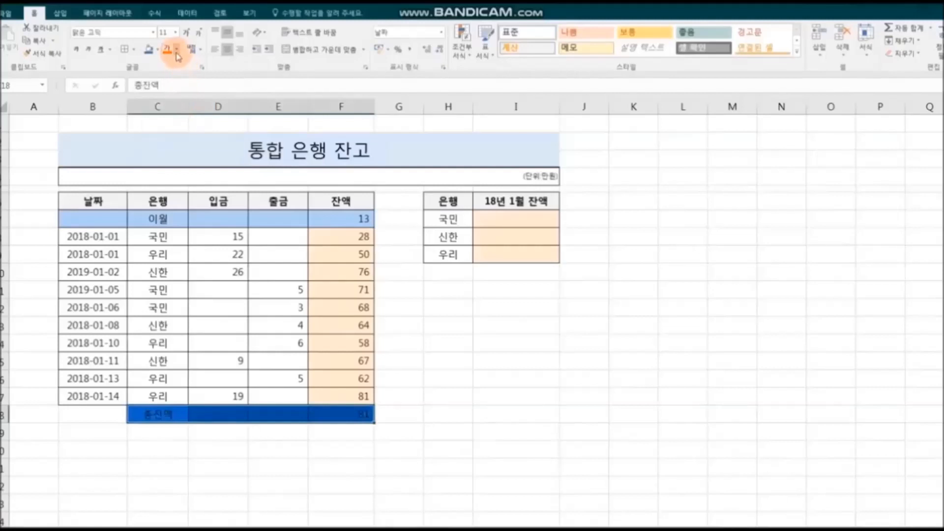
pyautogui.click(168, 87)
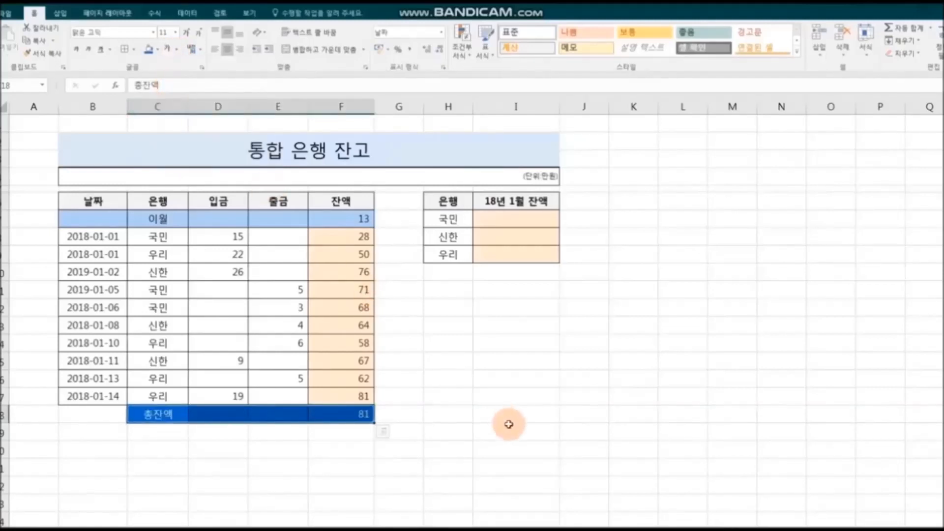
pyautogui.click(506, 430)
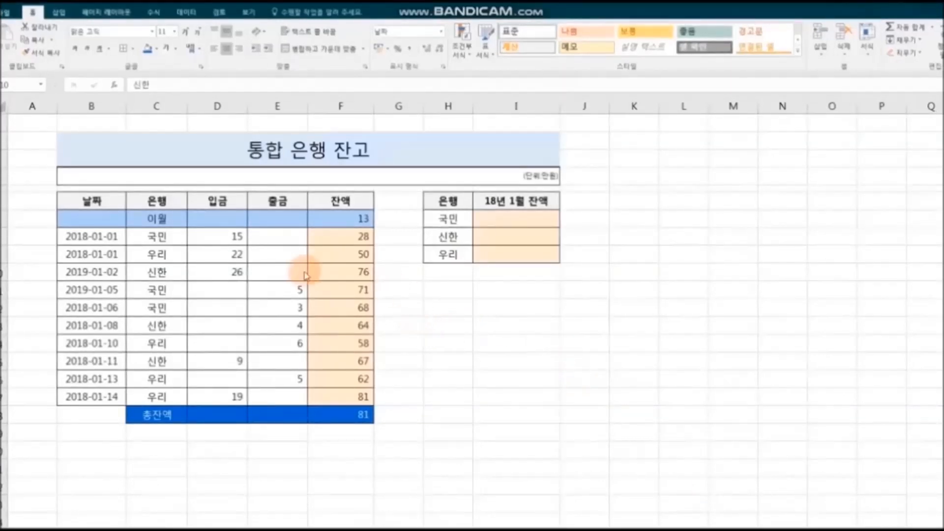
pyautogui.press('F2')
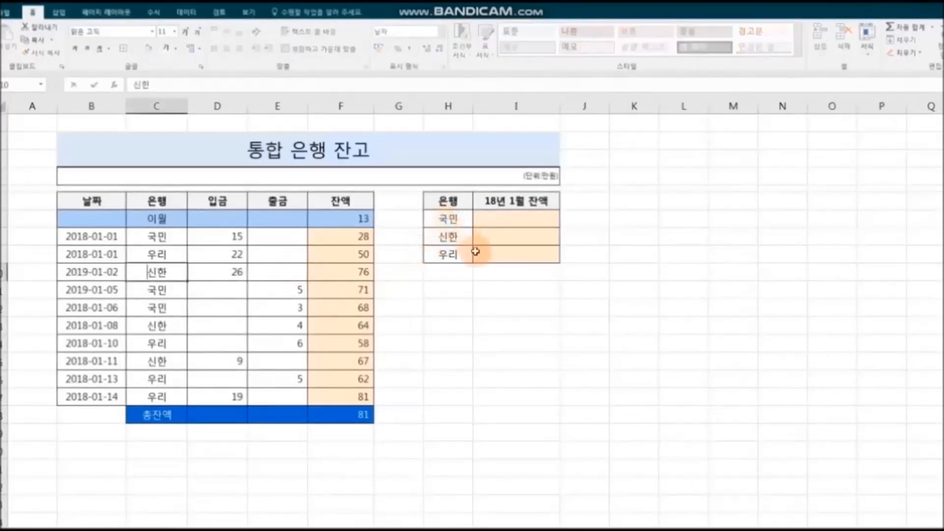
pyautogui.press('Tab')
pyautogui.click(450, 218)
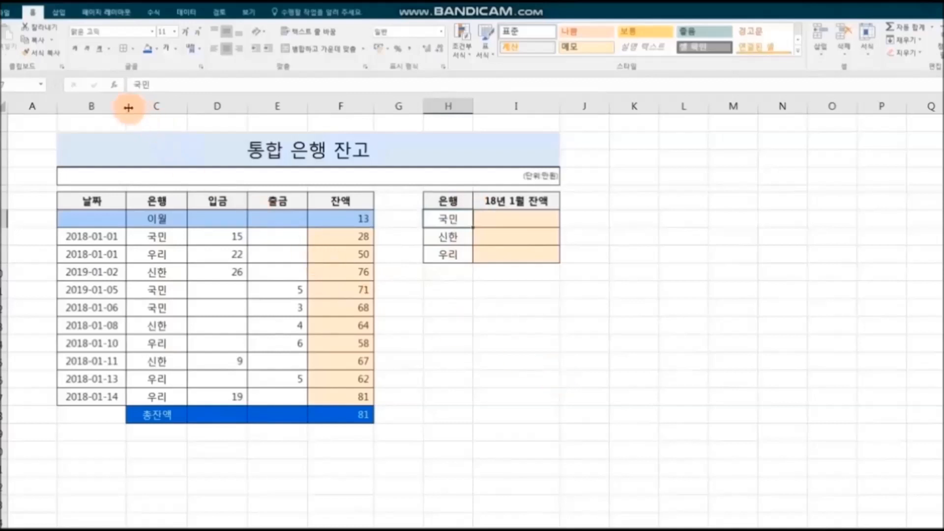
# - Search the function wizard for "sumif" and insert the SUMIF function in I7
pyautogui.click(502, 219)
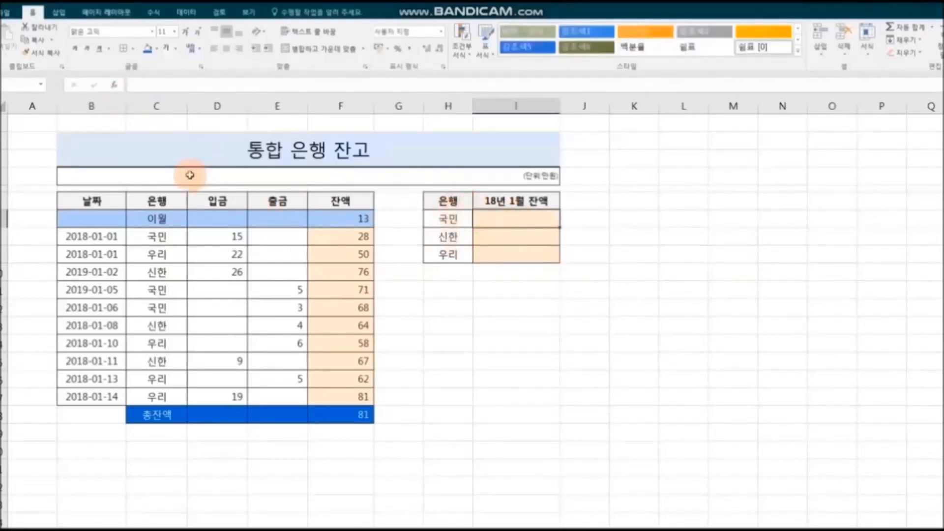
pyautogui.click(117, 88)
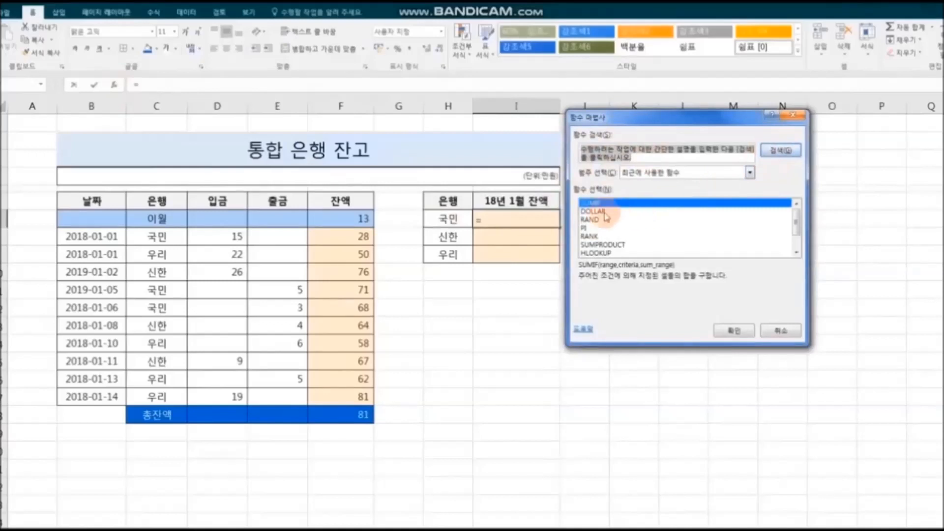
pyautogui.click(613, 163)
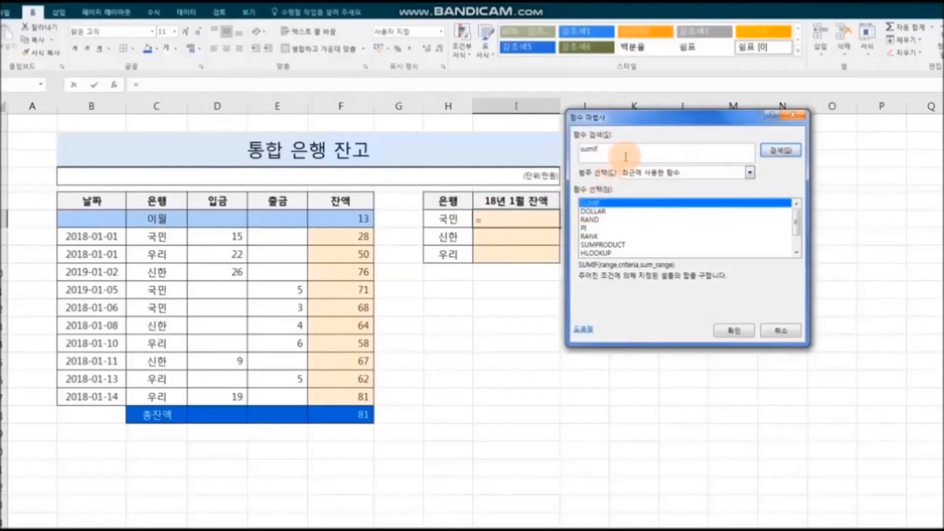
pyautogui.click(789, 154)
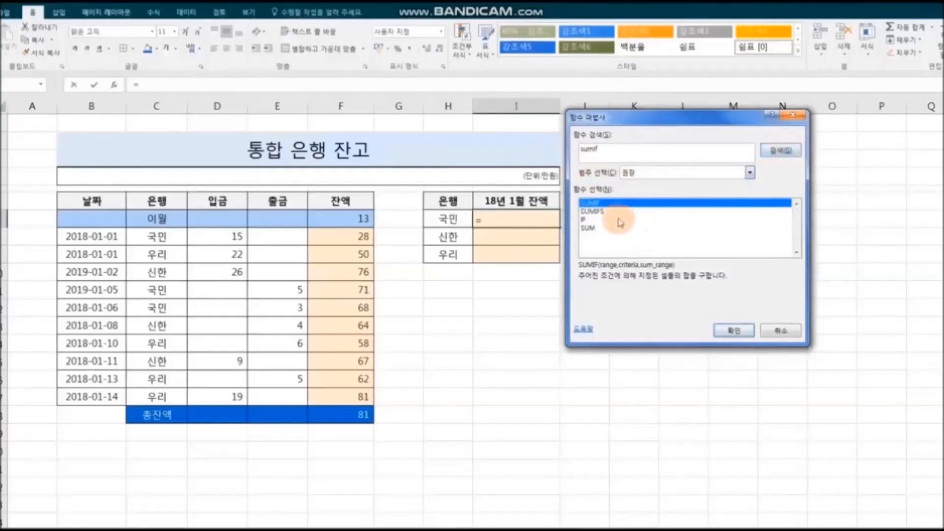
pyautogui.click(729, 333)
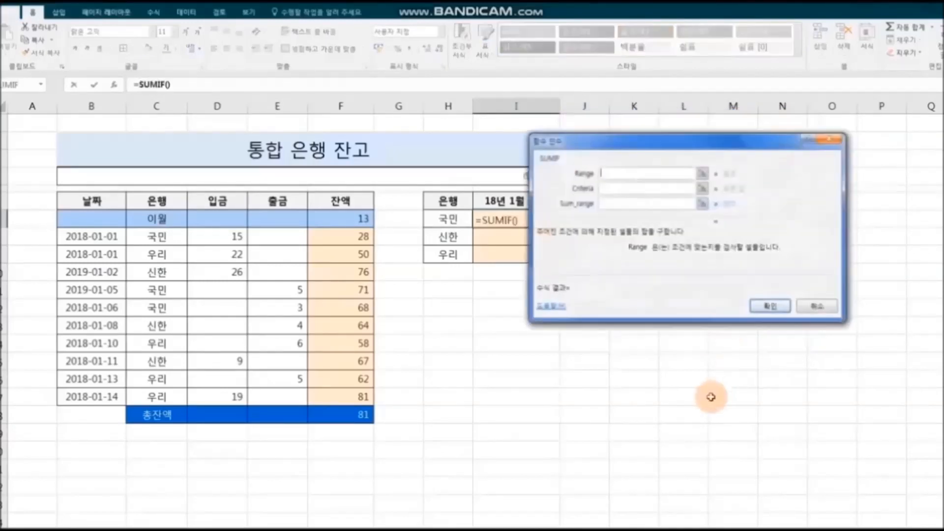
# - Set the SUMIF range to the bank names as the absolute reference $C$8:$C$17, moving the dialog clear of the tables
pyautogui.moveTo(653, 147); pyautogui.dragTo(509, 283)
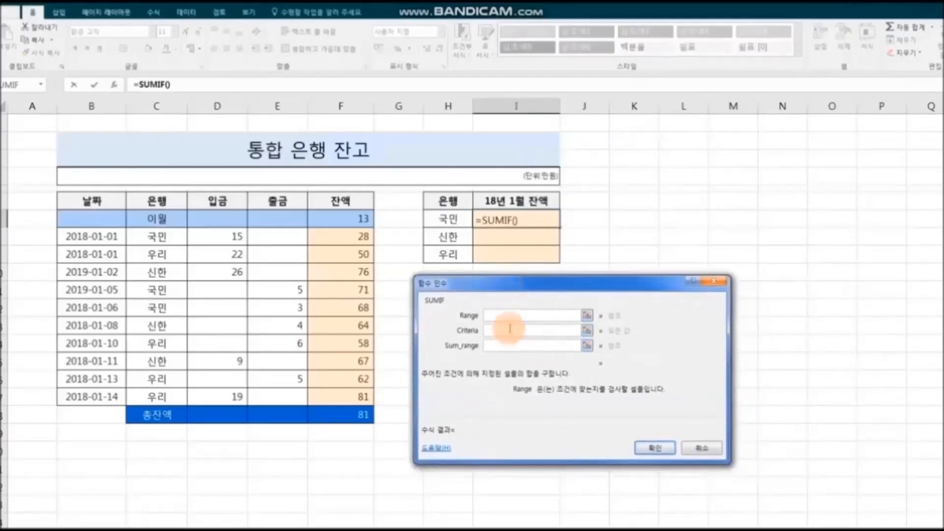
pyautogui.click(587, 316)
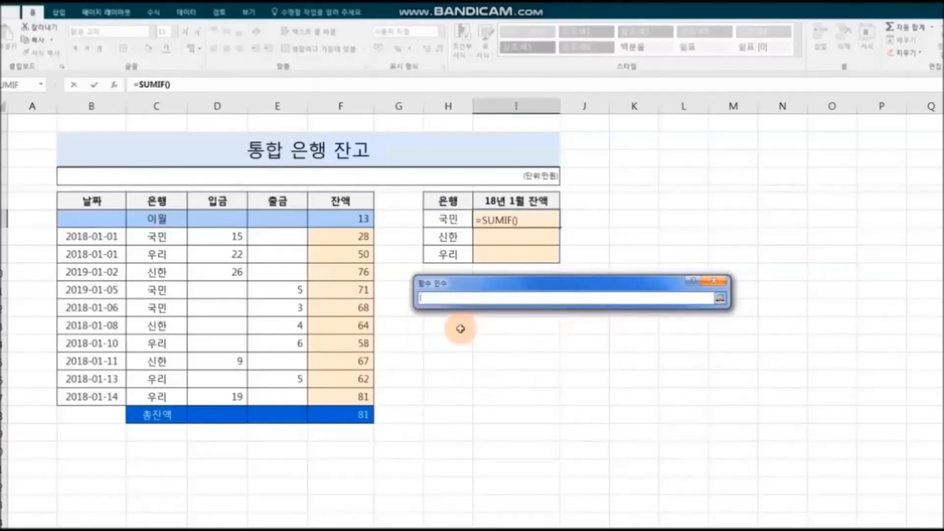
pyautogui.moveTo(158, 240); pyautogui.dragTo(156, 397)
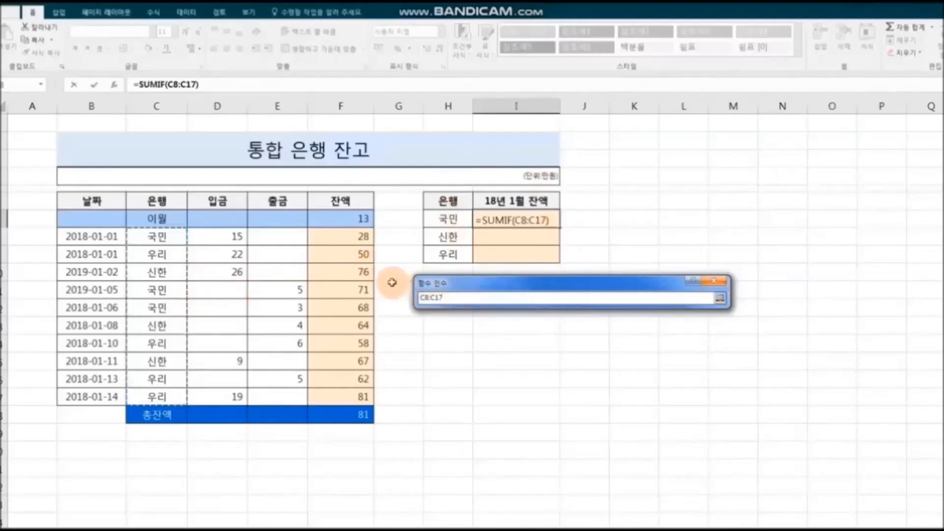
pyautogui.press('F4')
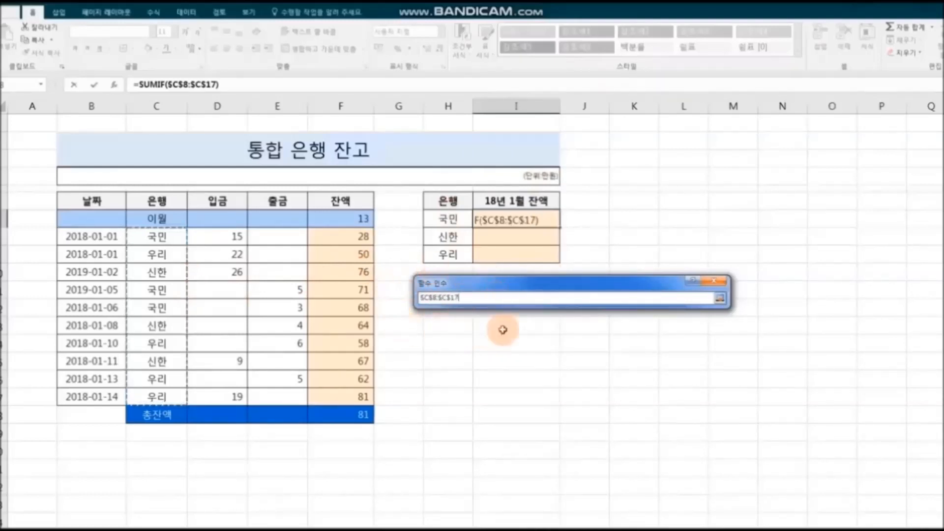
pyautogui.click(720, 299)
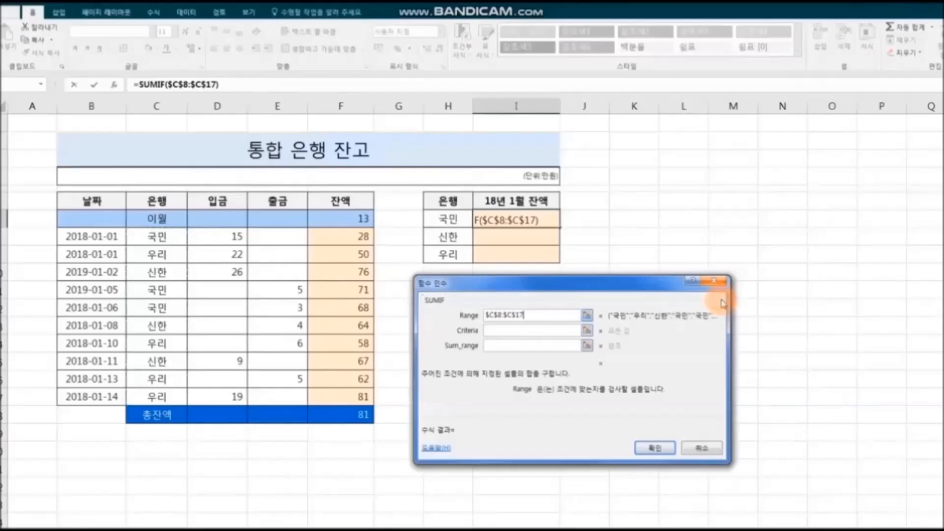
# - Set the SUMIF criteria to H7 and the sum range to the deposits as the absolute reference $D$8:$D$17
pyautogui.click(589, 334)
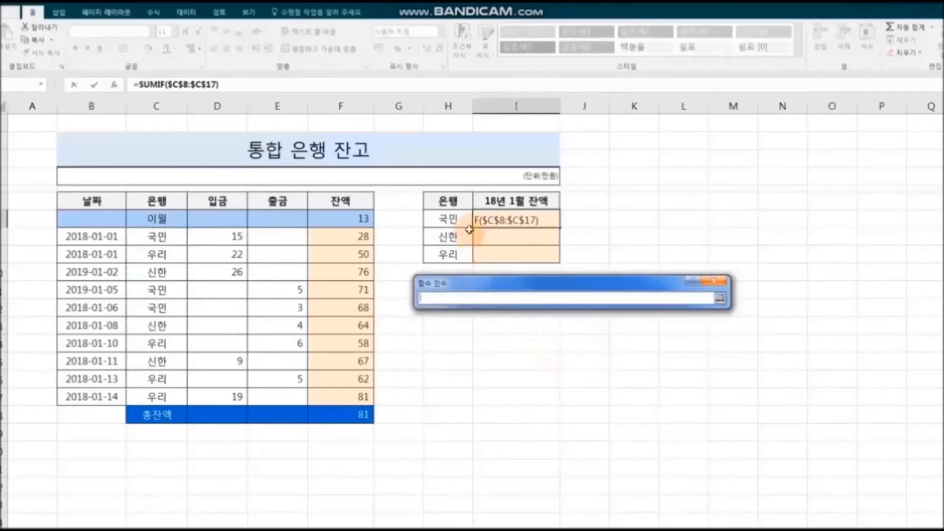
pyautogui.click(458, 219)
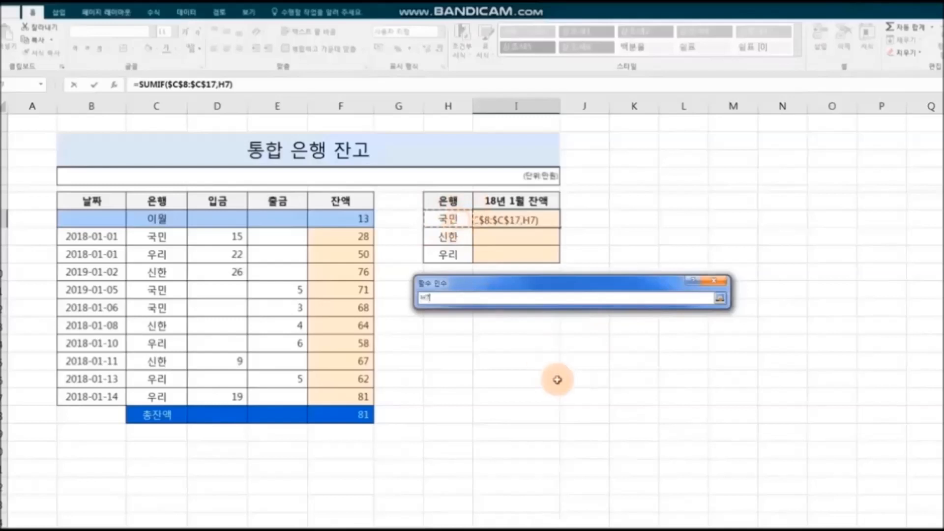
pyautogui.click(720, 298)
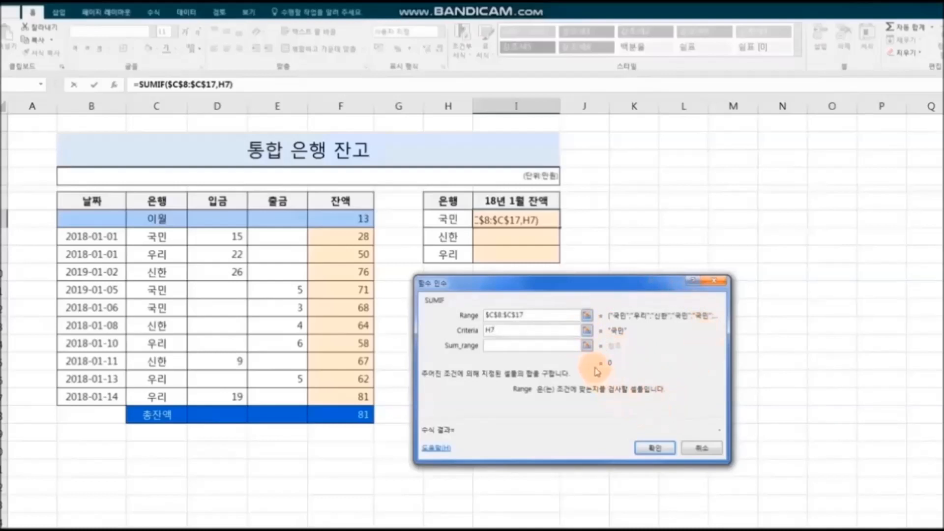
pyautogui.click(589, 346)
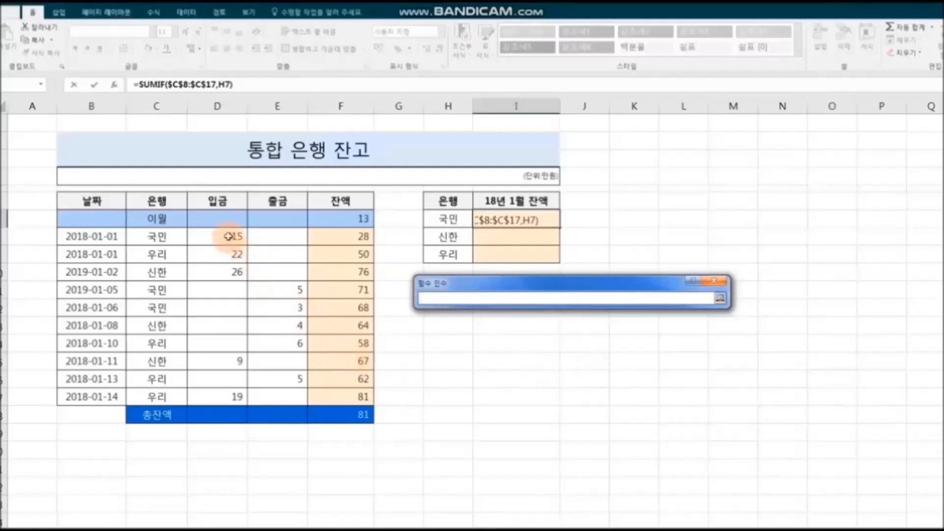
pyautogui.moveTo(228, 237); pyautogui.dragTo(226, 397)
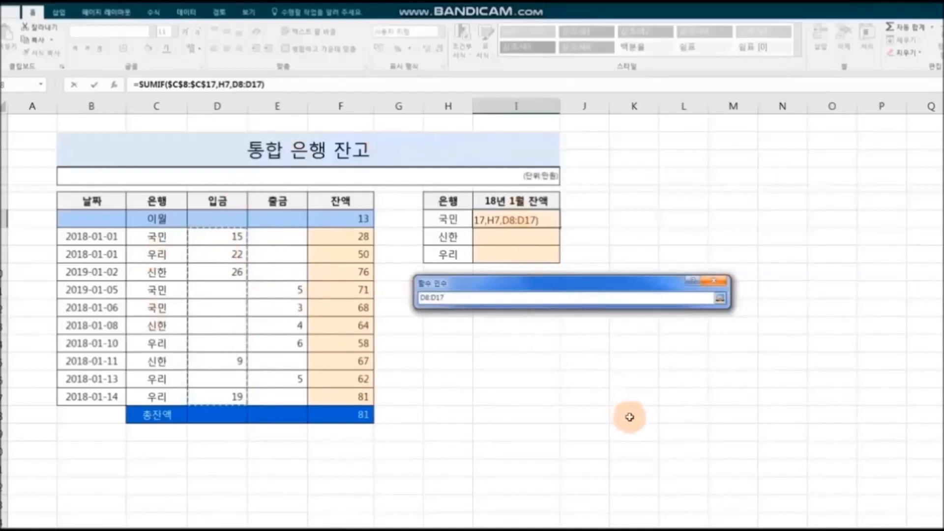
pyautogui.press('F4')
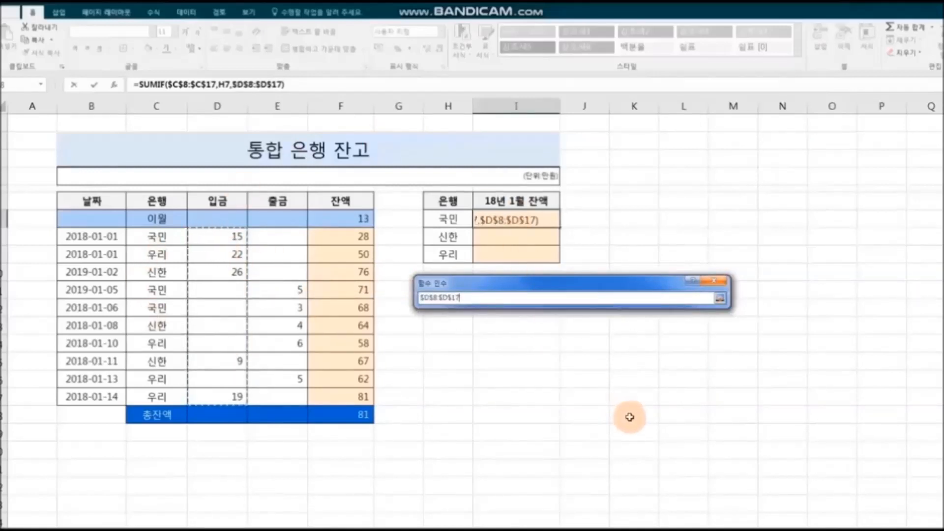
pyautogui.click(720, 298)
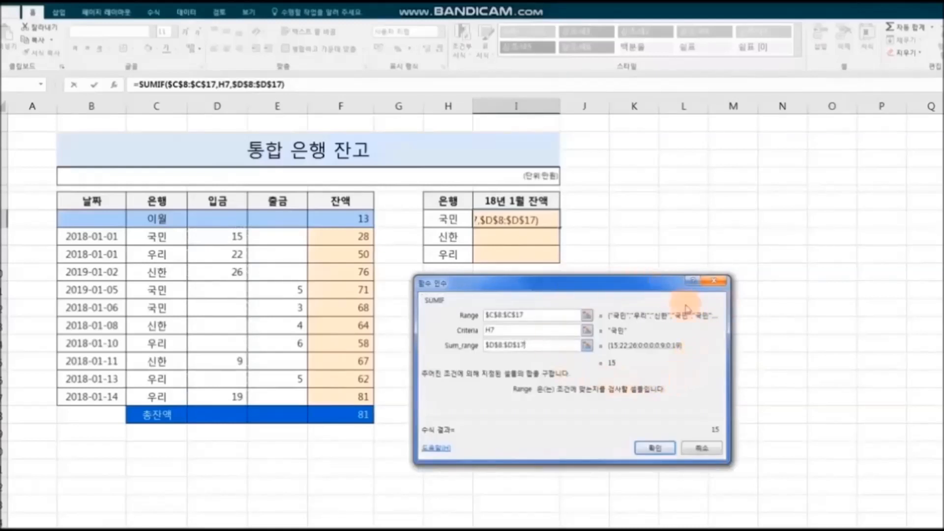
# - Complete the deposits SUMIF in I7 and extend the formula with a minus sign and a second SUMIF function
pyautogui.click(663, 448)
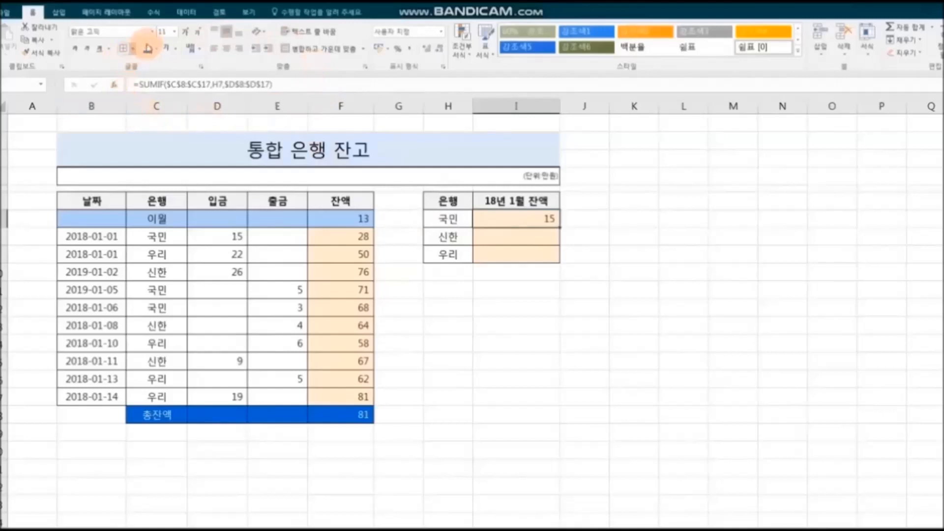
pyautogui.click(291, 86)
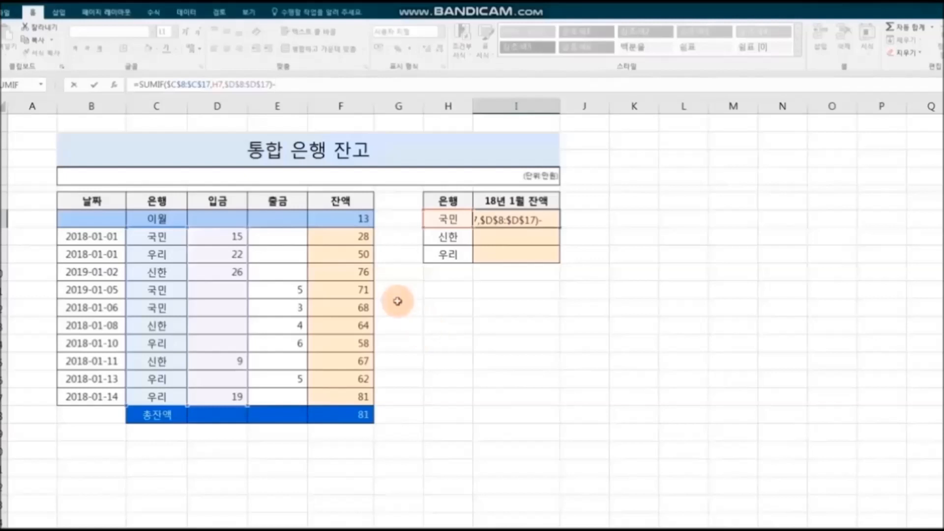
pyautogui.click(115, 88)
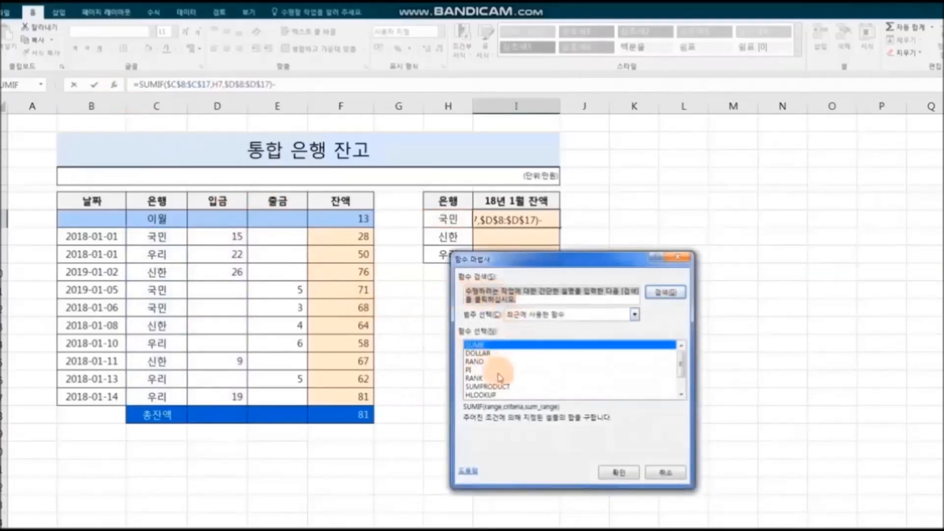
pyautogui.click(618, 472)
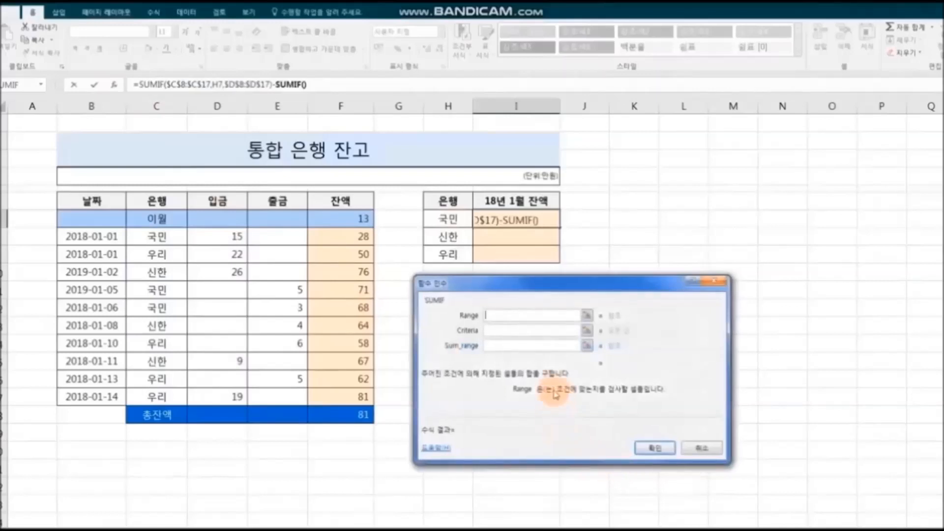
# - Set the second SUMIF's range to the bank names as the absolute reference $C$8:$C$17 and its criteria to H7
pyautogui.click(588, 316)
pyautogui.moveTo(168, 236); pyautogui.dragTo(172, 397)
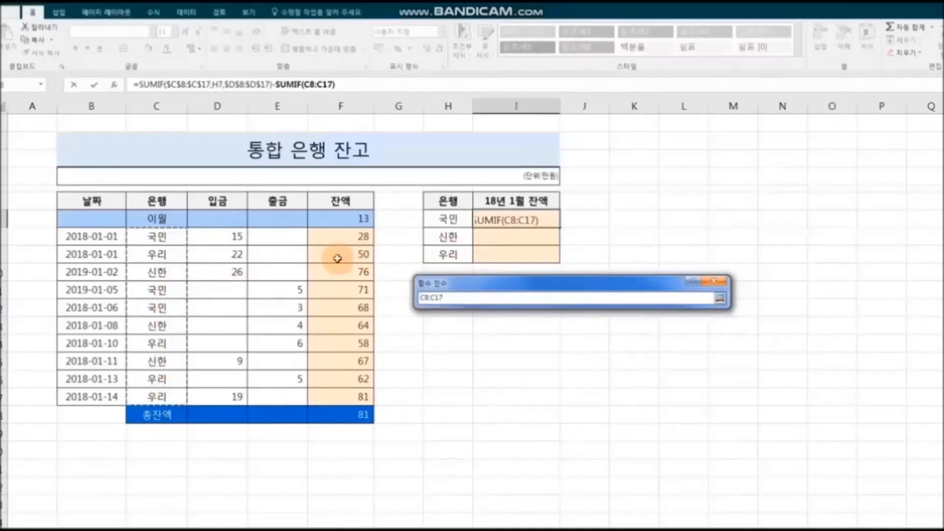
pyautogui.press('F4')
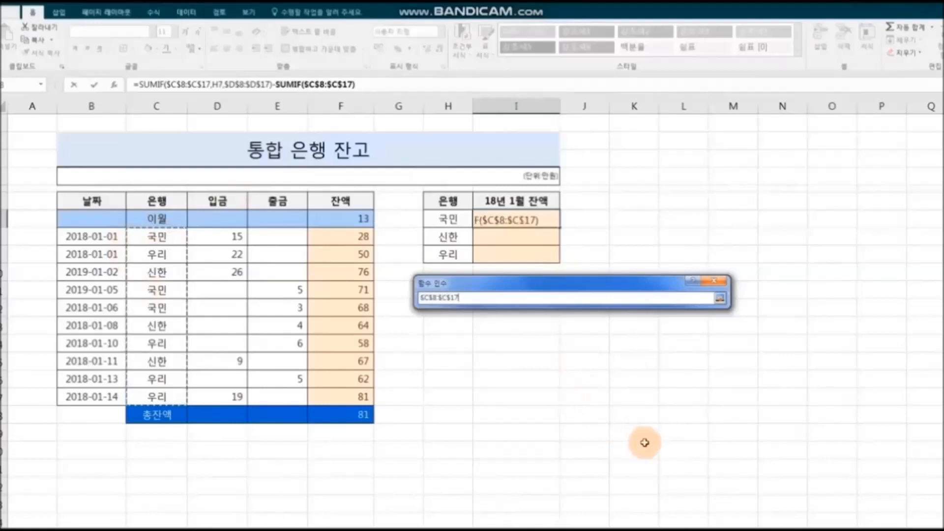
pyautogui.click(720, 299)
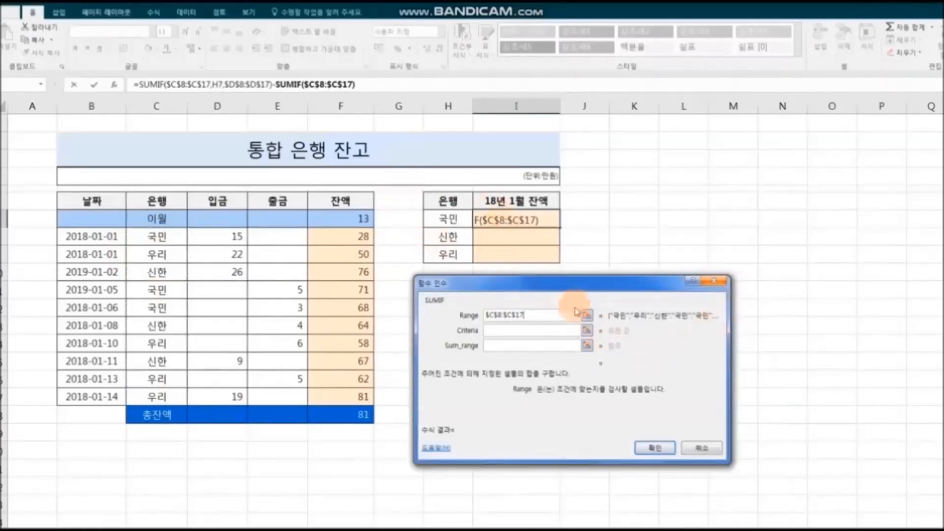
pyautogui.click(587, 331)
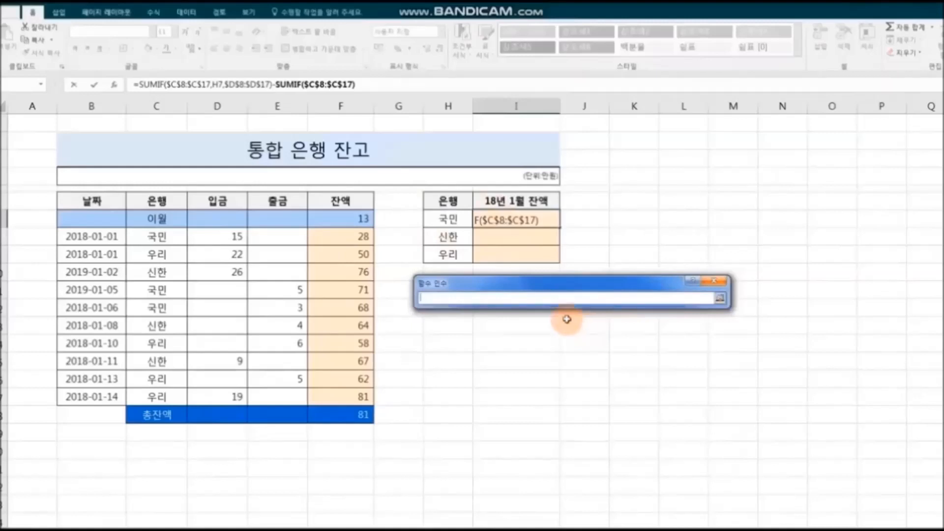
pyautogui.click(460, 225)
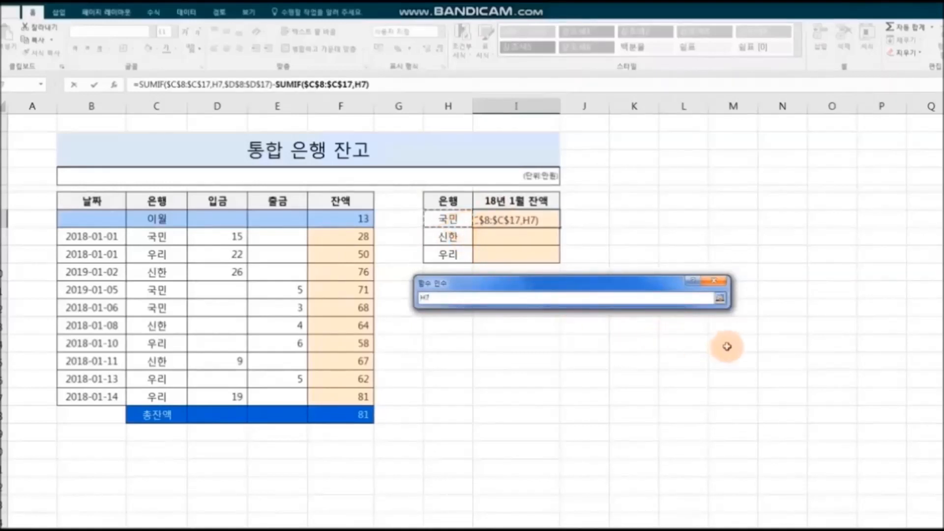
pyautogui.click(721, 299)
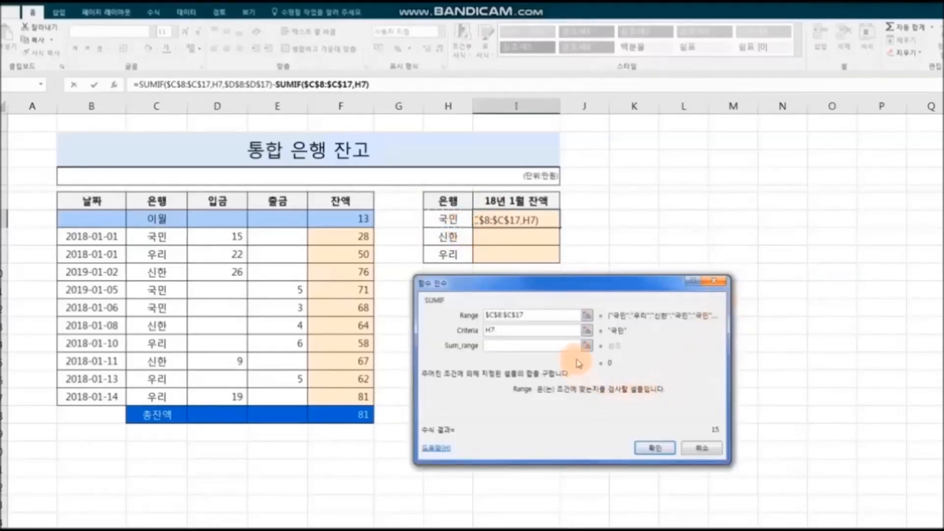
# - Set the second SUMIF's sum range to the withdrawals as $E$8:$E$17, and fill the completed I7 formula down to I9
pyautogui.click(587, 346)
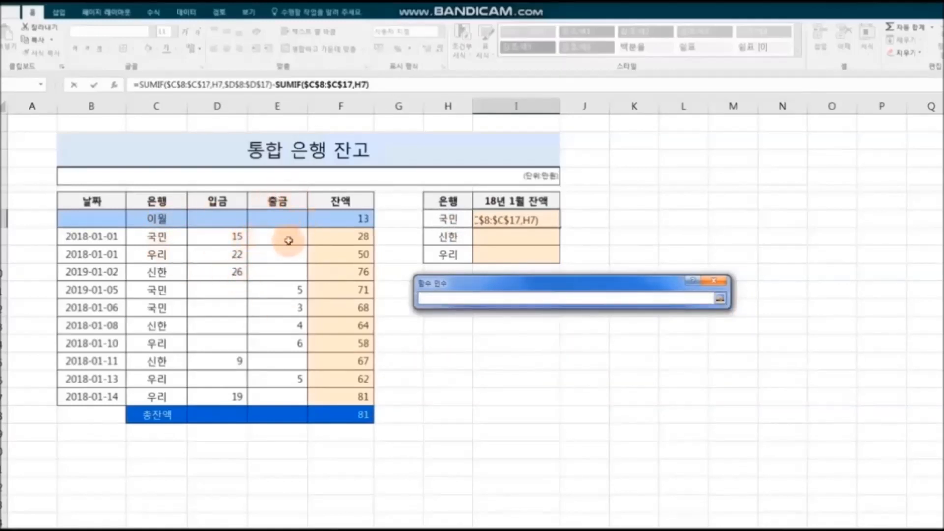
pyautogui.moveTo(289, 235); pyautogui.dragTo(290, 394)
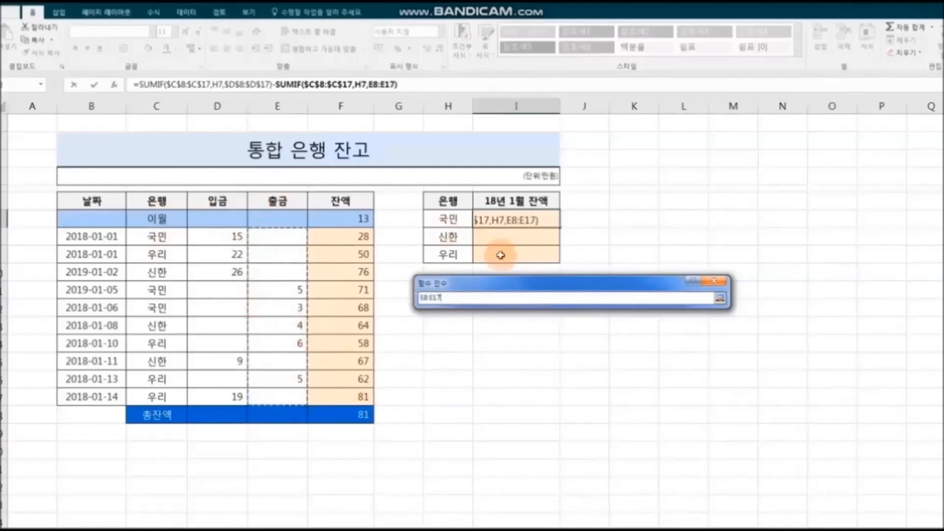
pyautogui.press('F4')
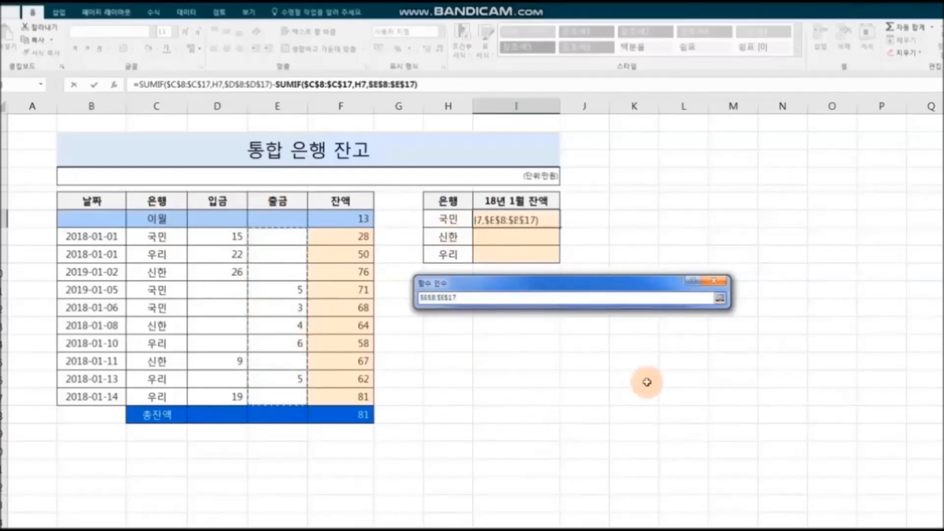
pyautogui.click(720, 298)
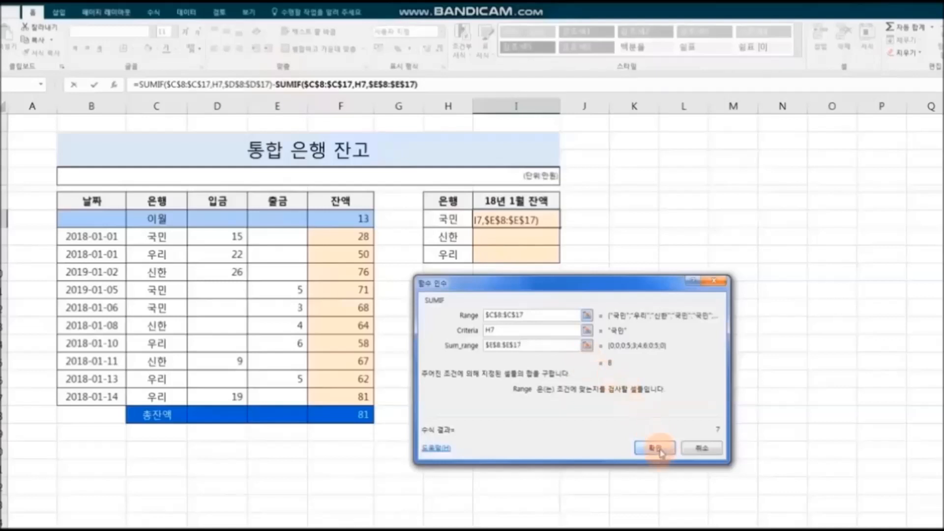
pyautogui.click(656, 448)
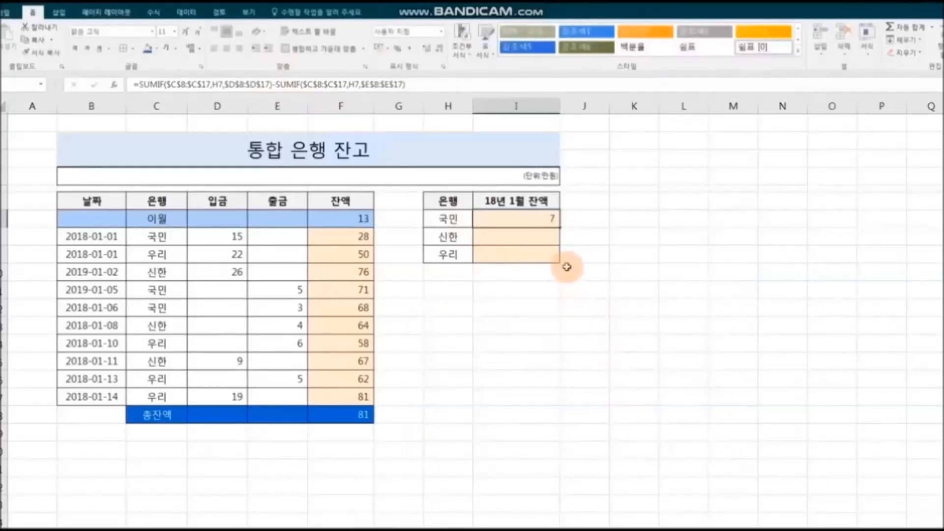
pyautogui.moveTo(560, 229); pyautogui.dragTo(559, 257)
pyautogui.click(720, 341)
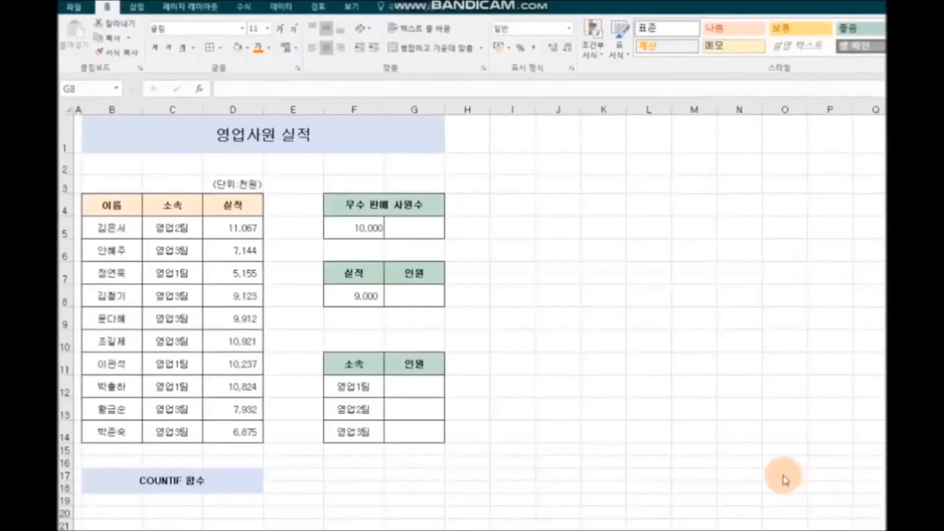
# - In the salesperson results sheet, insert the COUNTIF function in G5 beside the 10,000 threshold using the function wizard
pyautogui.click(233, 482)
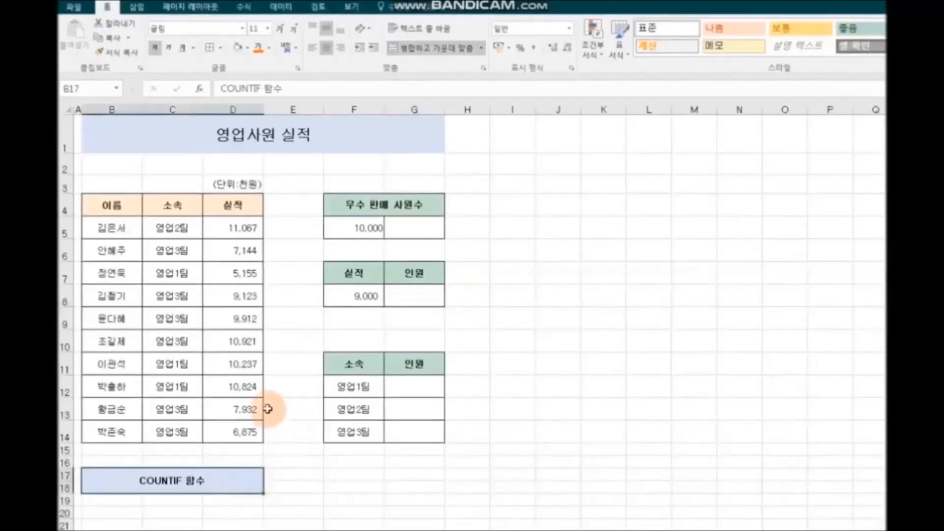
pyautogui.moveTo(237, 224); pyautogui.dragTo(238, 432)
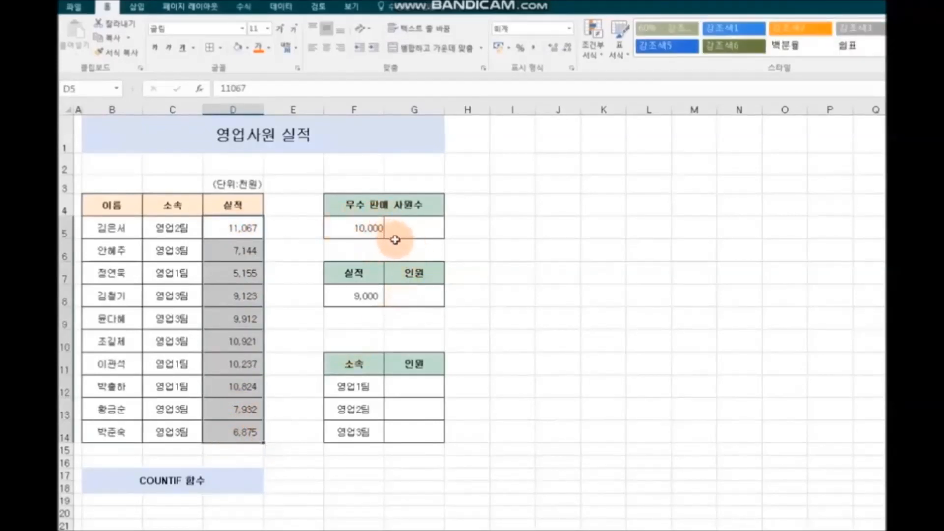
pyautogui.click(426, 228)
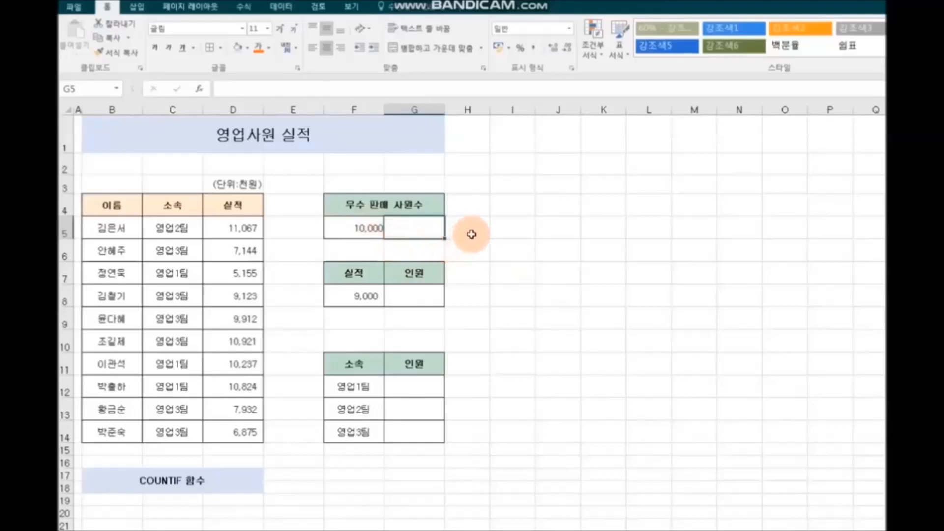
pyautogui.click(202, 90)
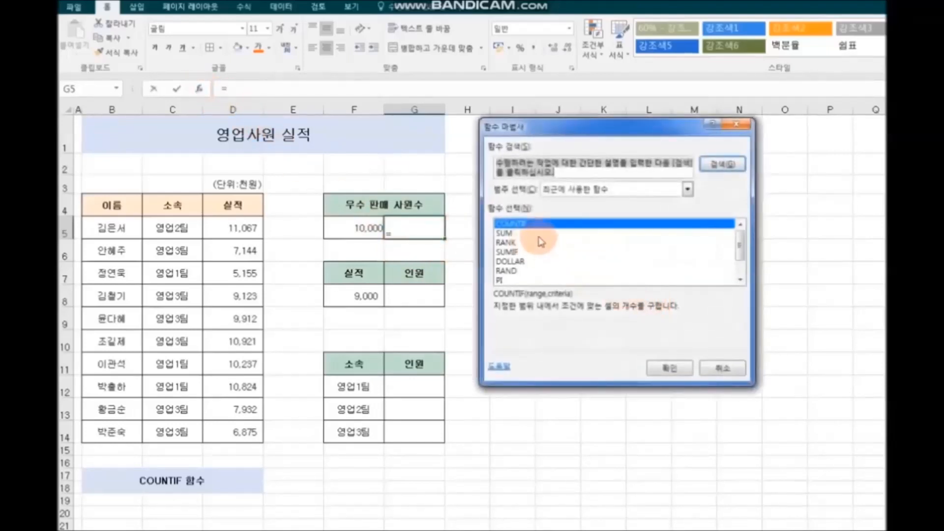
pyautogui.click(670, 368)
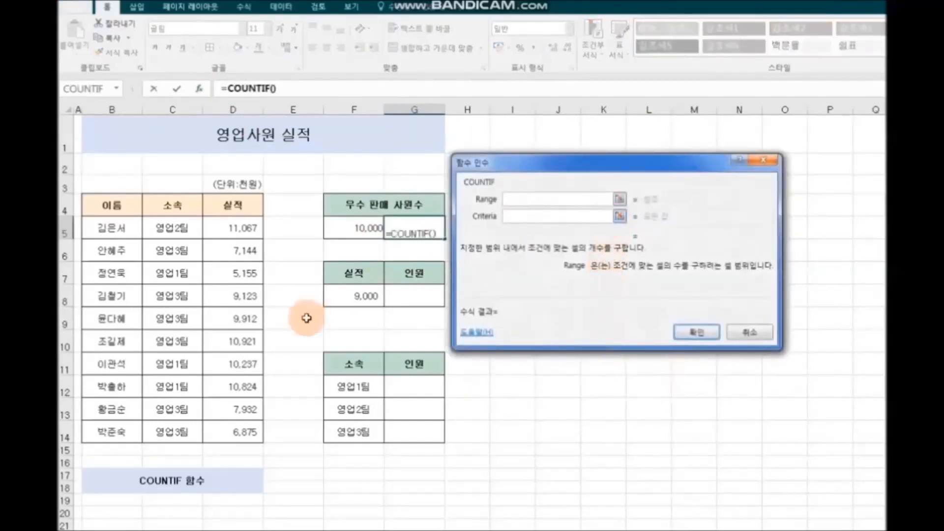
# - Set the COUNTIF range in G5 to the sales results D5:D14 and the criteria to >=10000, completing the formula
pyautogui.moveTo(245, 229); pyautogui.dragTo(245, 432)
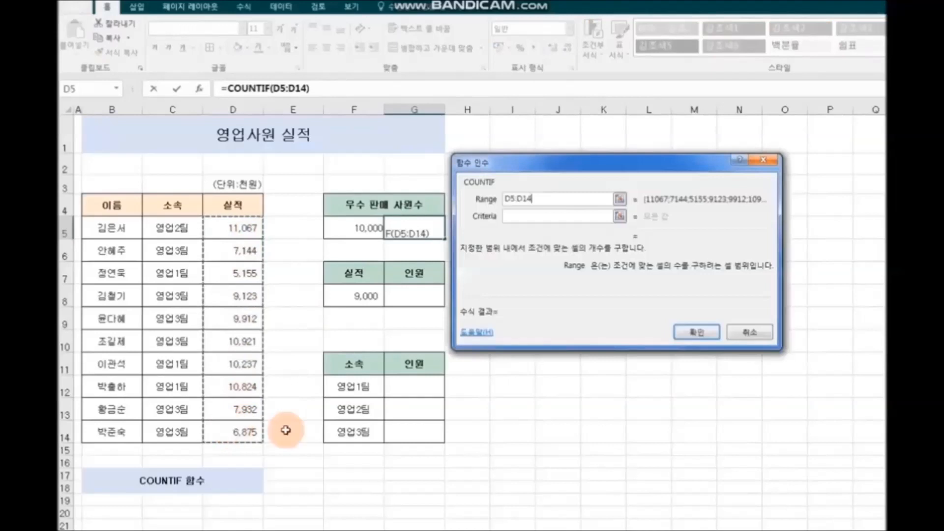
pyautogui.click(518, 217)
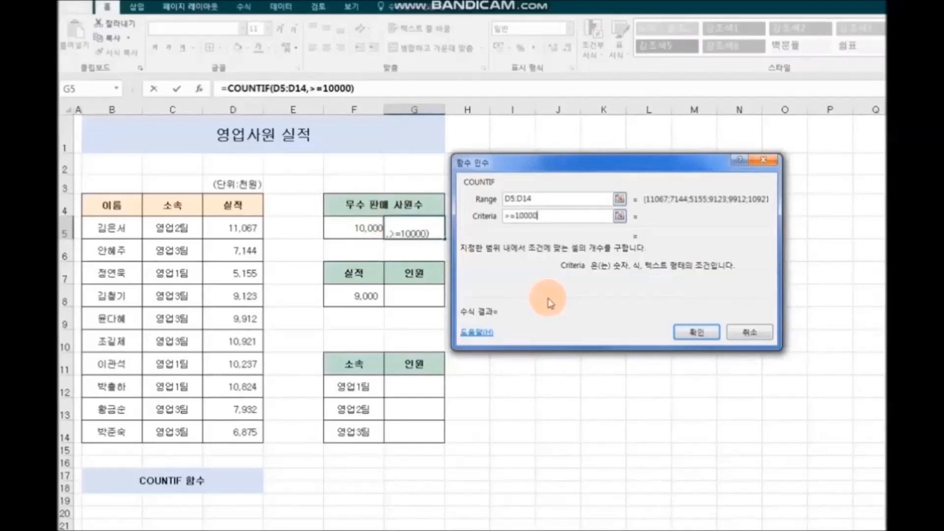
pyautogui.click(703, 335)
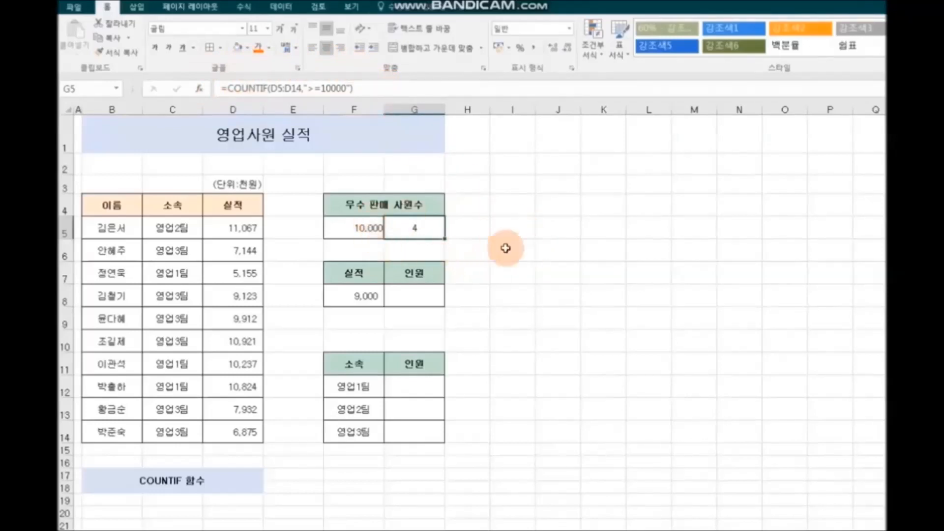
pyautogui.click(547, 274)
# - Insert COUNTIF in G8 with the range D5:D14 and the criteria ">=9000"
pyautogui.click(433, 295)
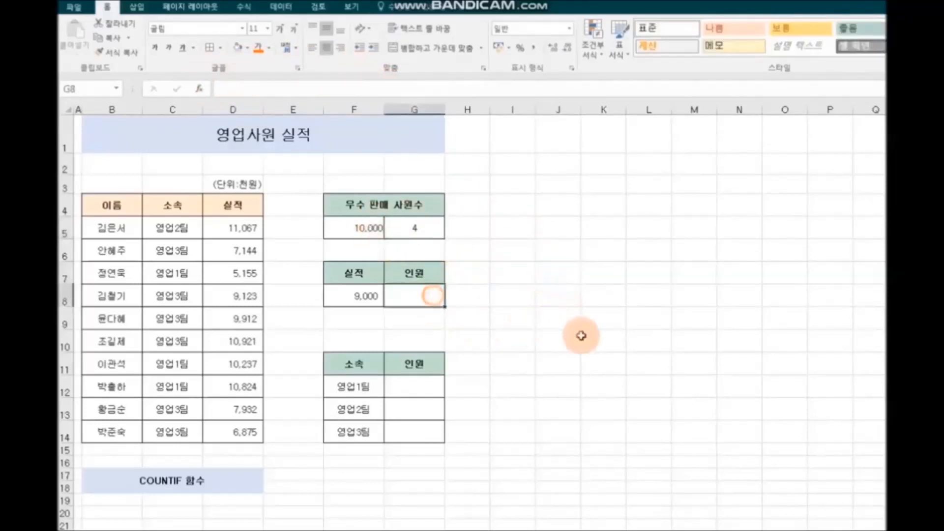
pyautogui.click(202, 90)
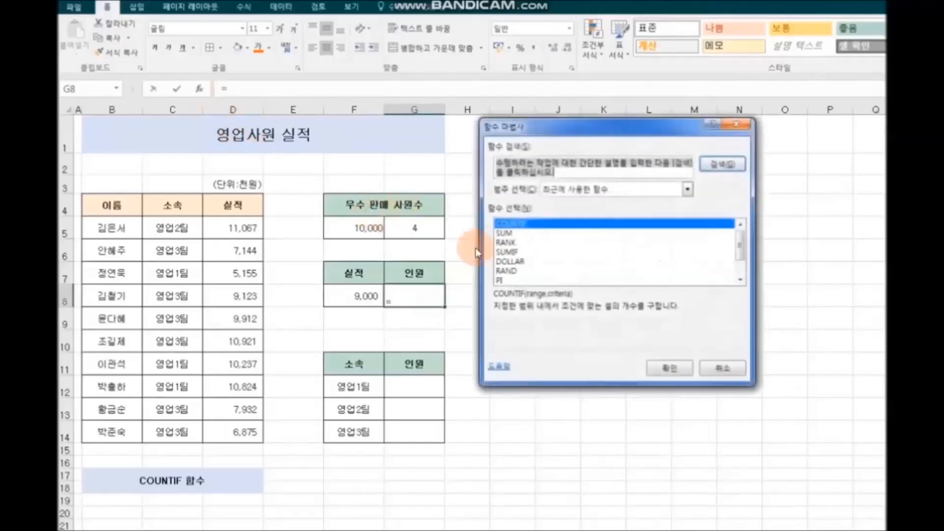
pyautogui.click(665, 370)
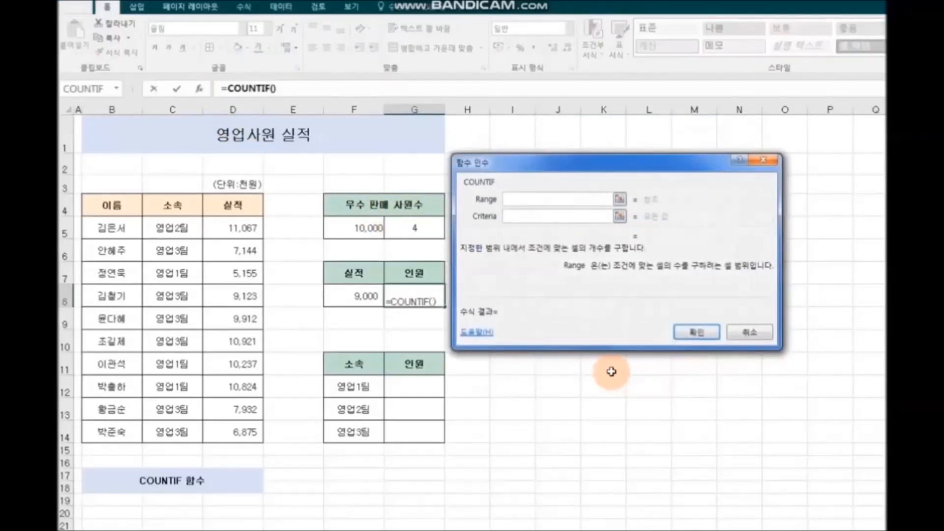
pyautogui.moveTo(244, 228); pyautogui.dragTo(241, 437)
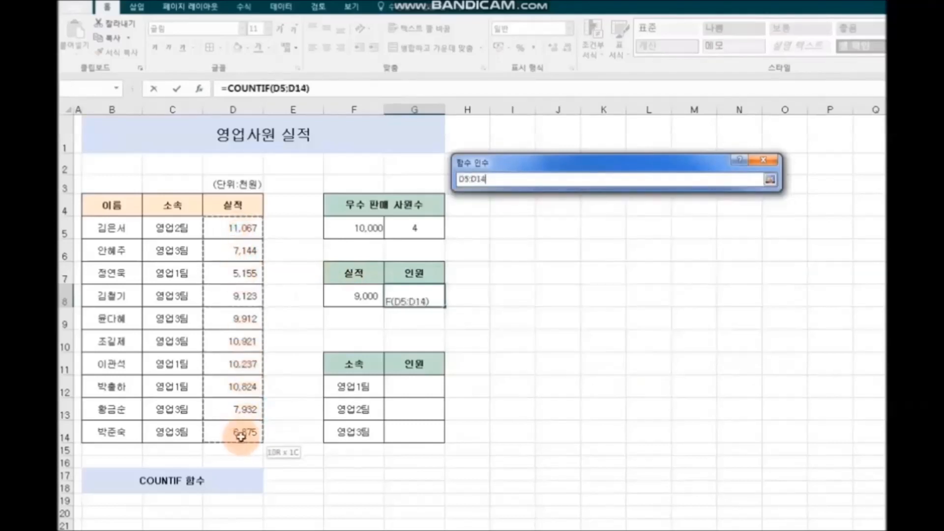
pyautogui.click(559, 218)
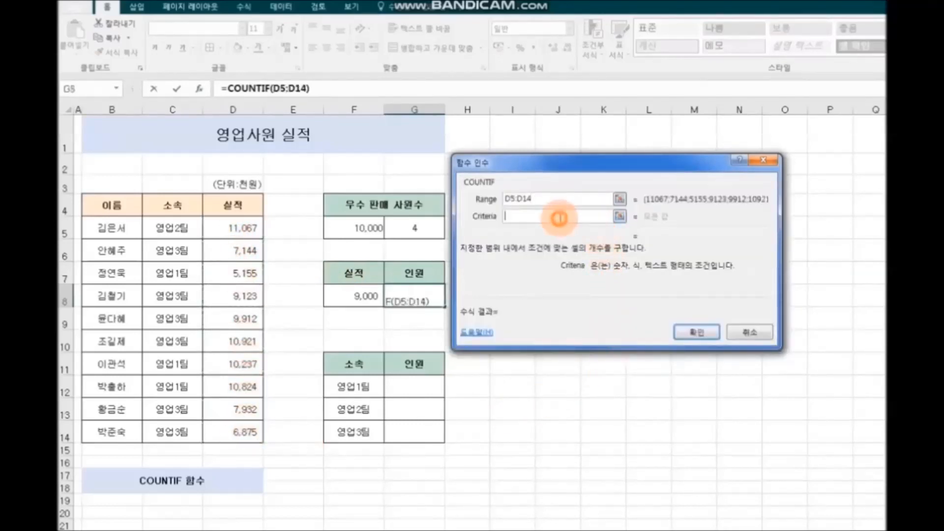
pyautogui.write('>=9000"')
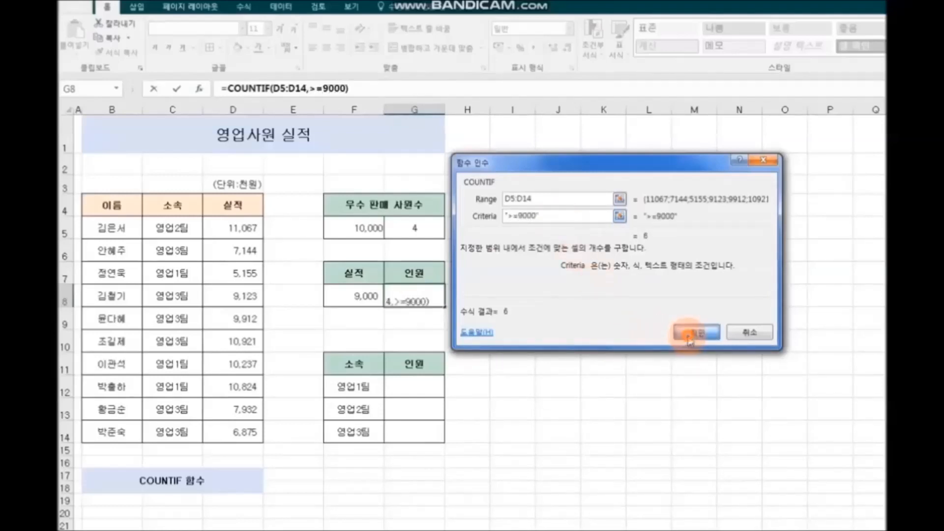
pyautogui.click(689, 332)
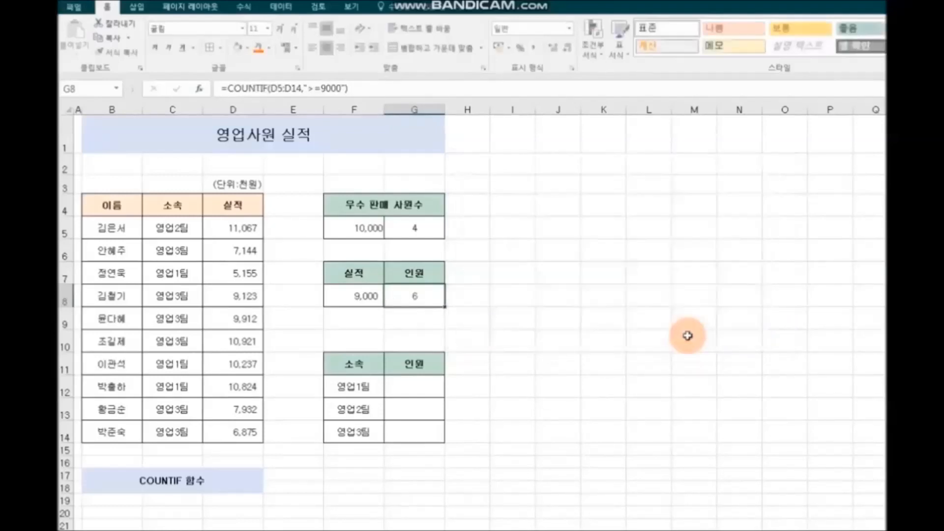
pyautogui.click(664, 339)
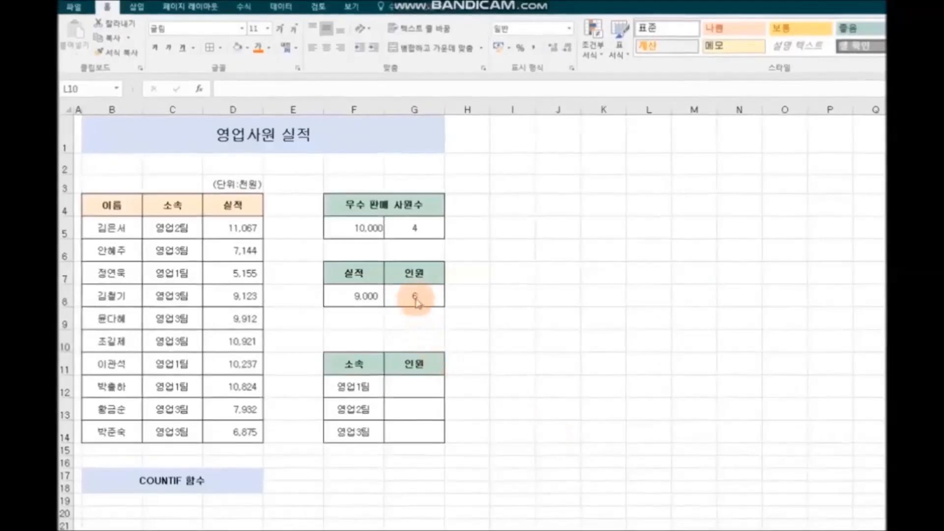
# - Delete the COUNTIF formula from G8
pyautogui.doubleClick(415, 298)
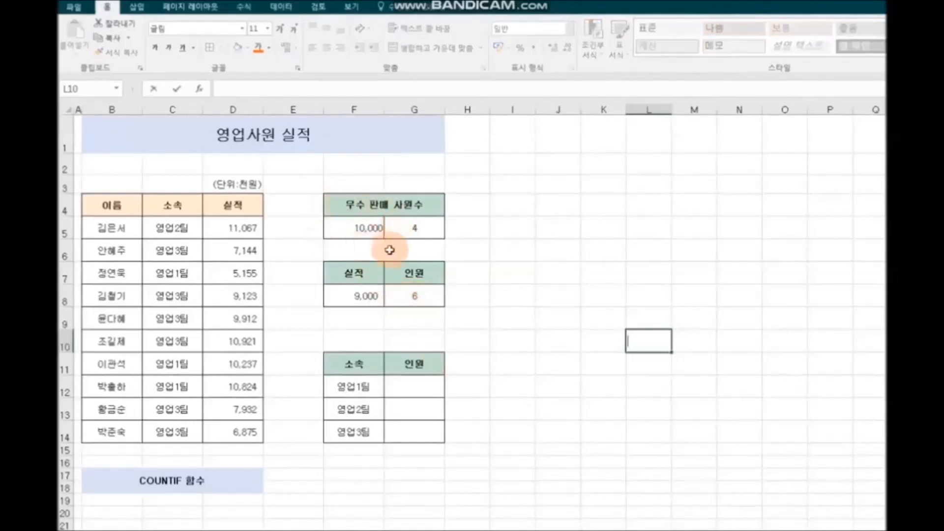
pyautogui.click(417, 298)
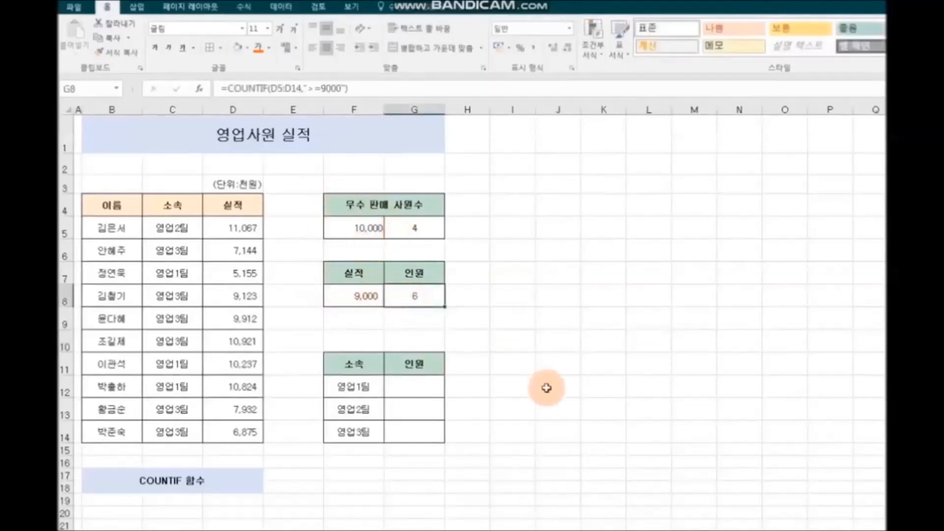
pyautogui.press('Delete')
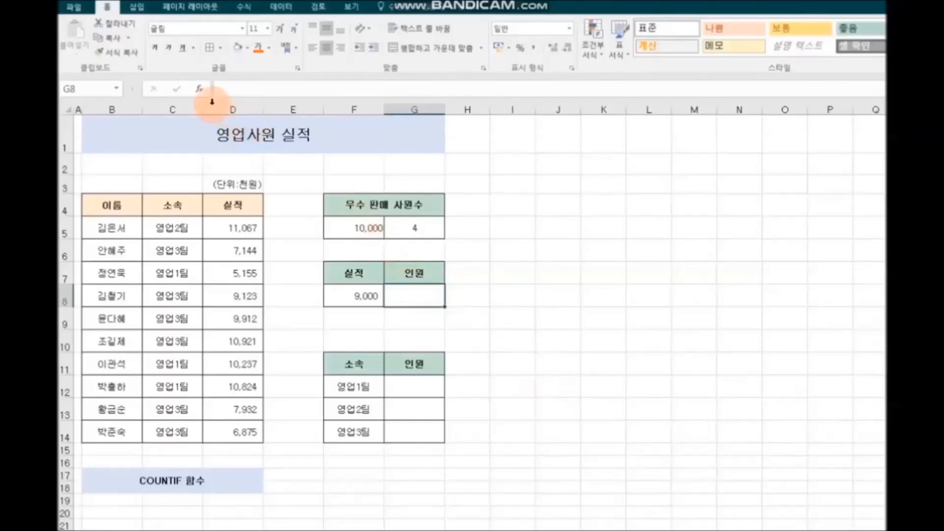
# - Insert the COUNTIF function in G8 with the sales results D5:D14 as its range
pyautogui.click(199, 89)
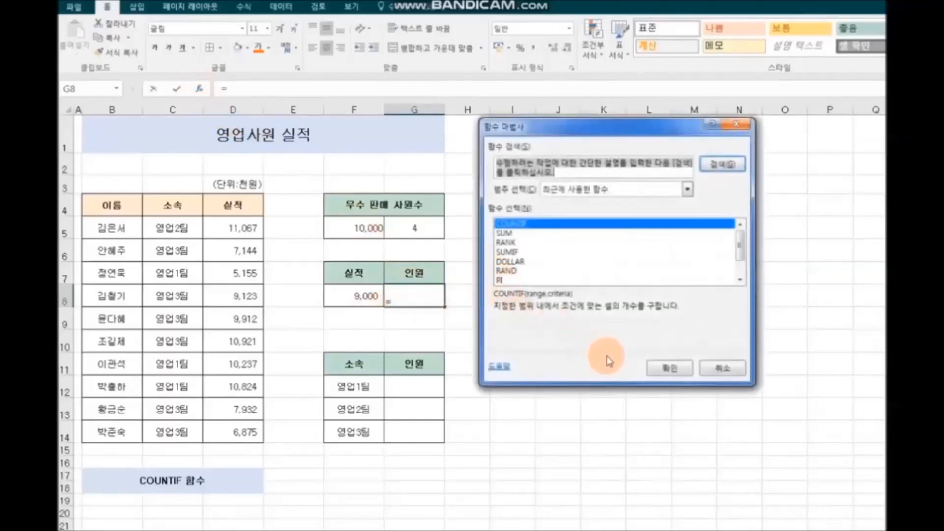
pyautogui.click(665, 364)
pyautogui.moveTo(245, 228); pyautogui.dragTo(245, 432)
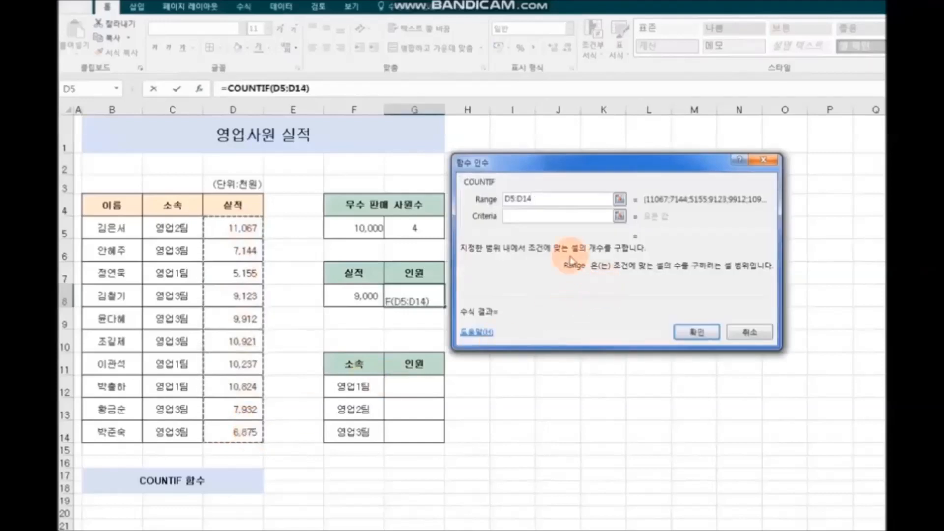
# - Set the COUNTIF criteria in G8 to ">="&F8 so it refers to the threshold cell, and complete the formula
pyautogui.click(539, 216)
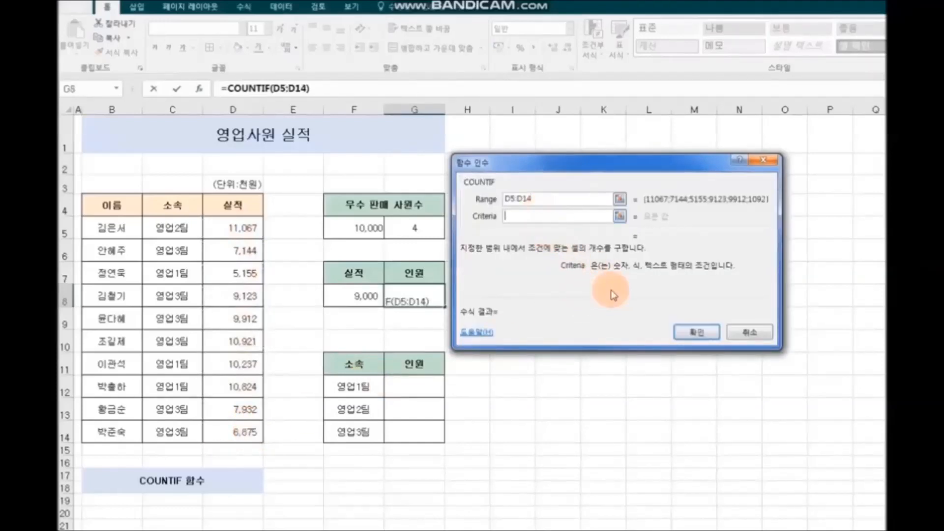
pyautogui.write('>=')
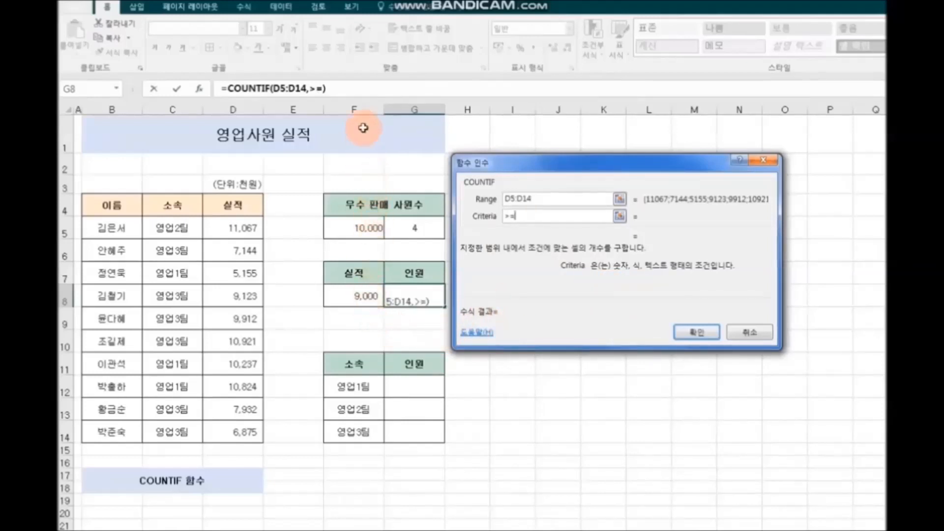
pyautogui.click(368, 299)
pyautogui.click(511, 216)
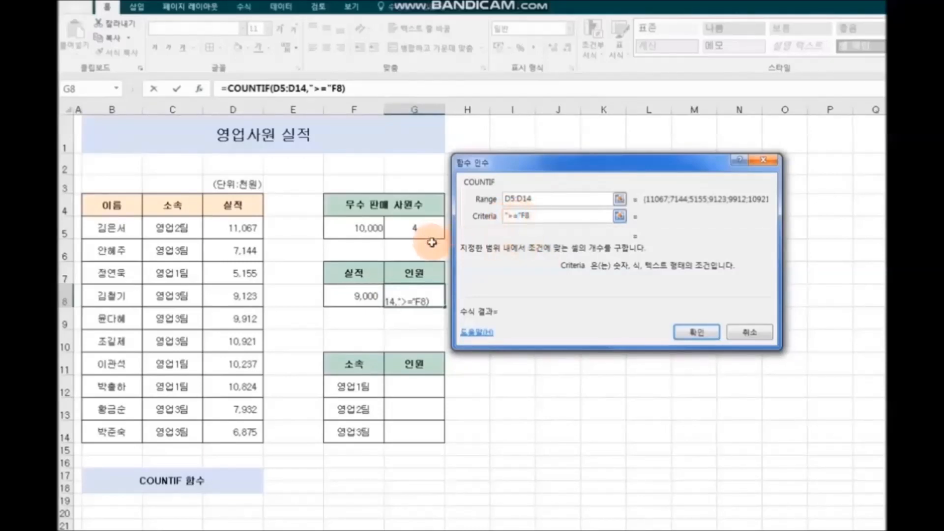
pyautogui.write('&')
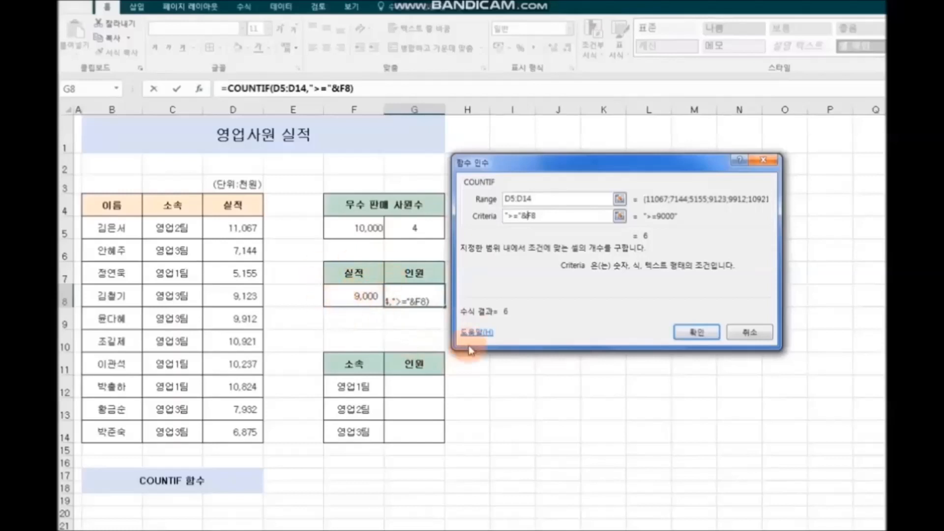
pyautogui.click(697, 337)
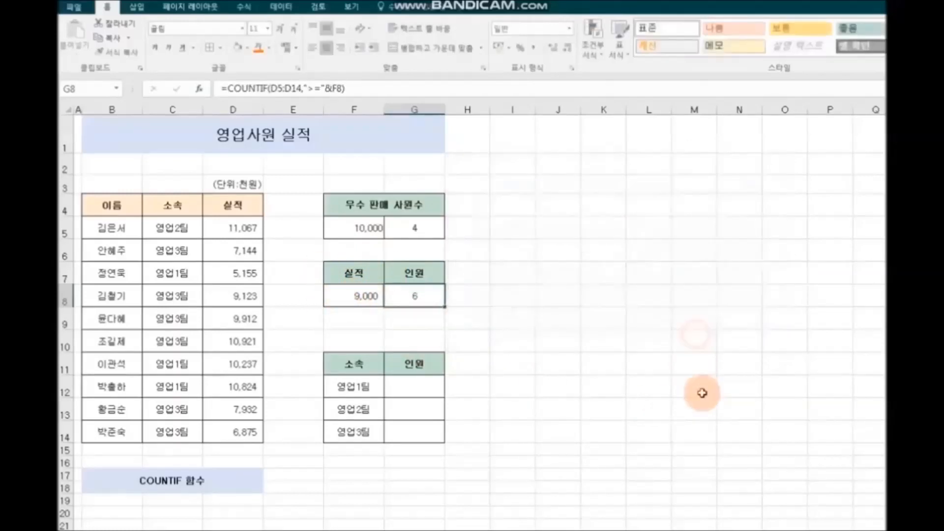
pyautogui.click(614, 386)
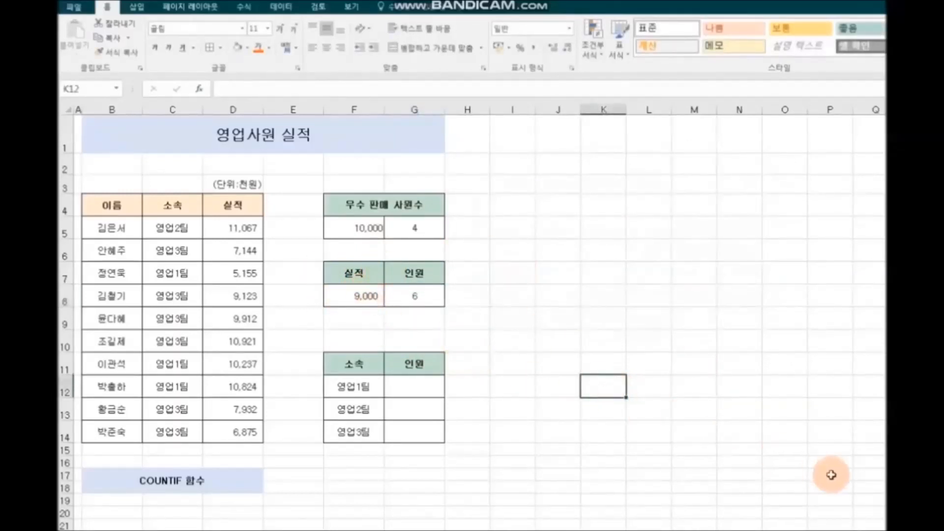
pyautogui.click(943, 464)
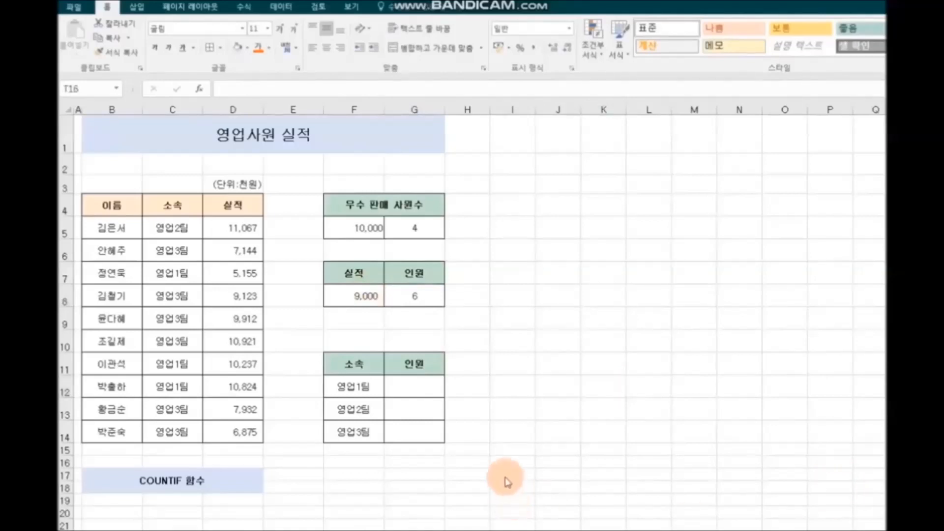
pyautogui.click(373, 391)
pyautogui.click(377, 411)
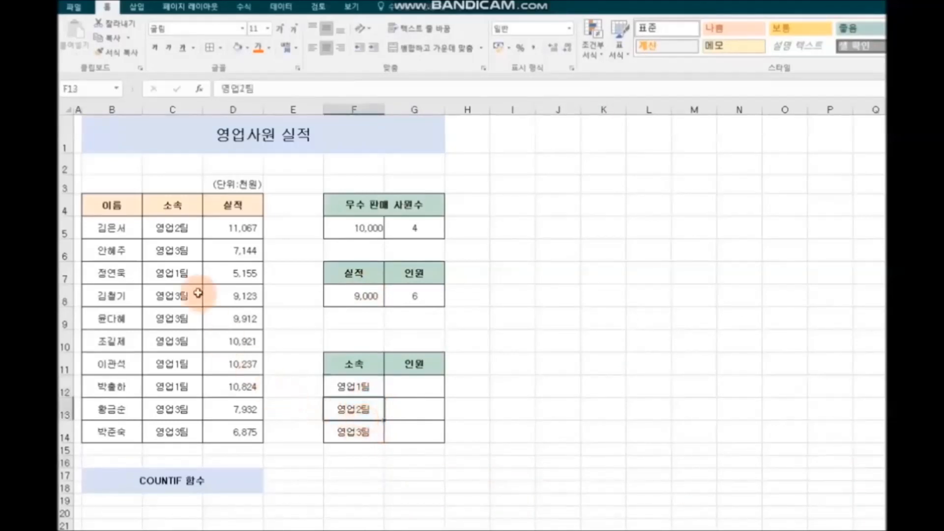
pyautogui.moveTo(179, 229); pyautogui.dragTo(170, 428)
pyautogui.click(526, 428)
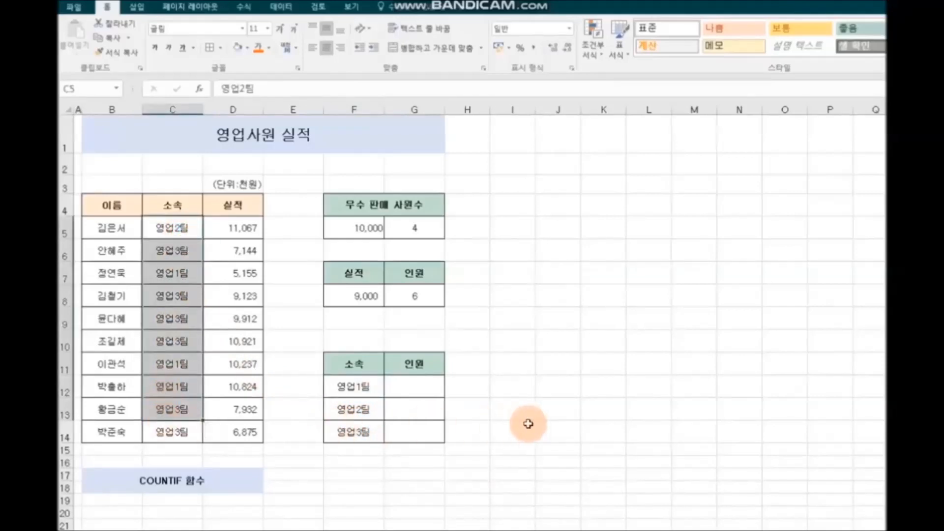
# - Insert COUNTIF in G12 beside 영업1팀, with the team column as the absolute range $C$5:$C$14
pyautogui.click(424, 387)
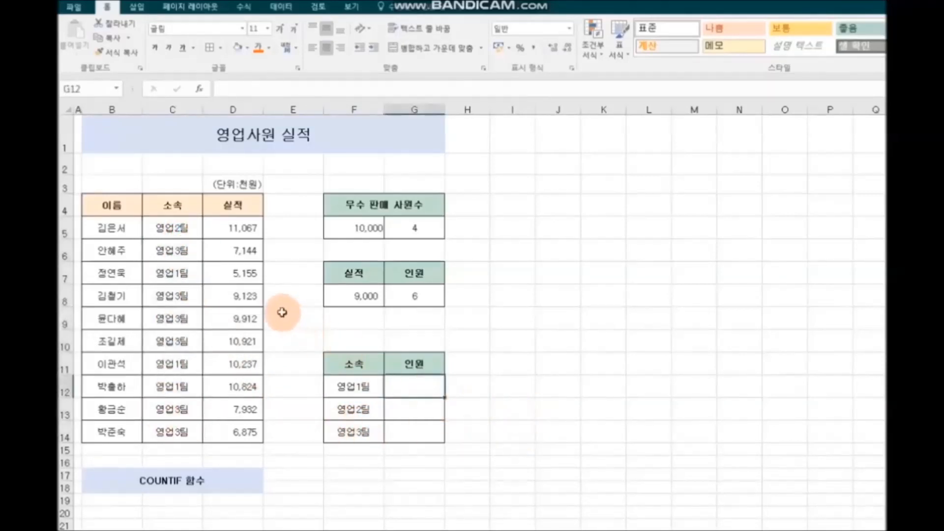
pyautogui.click(199, 89)
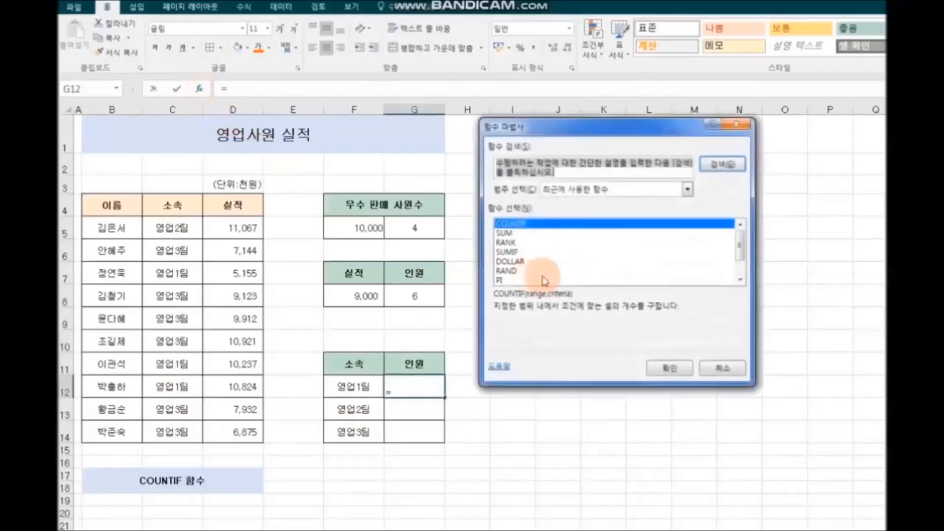
pyautogui.click(666, 369)
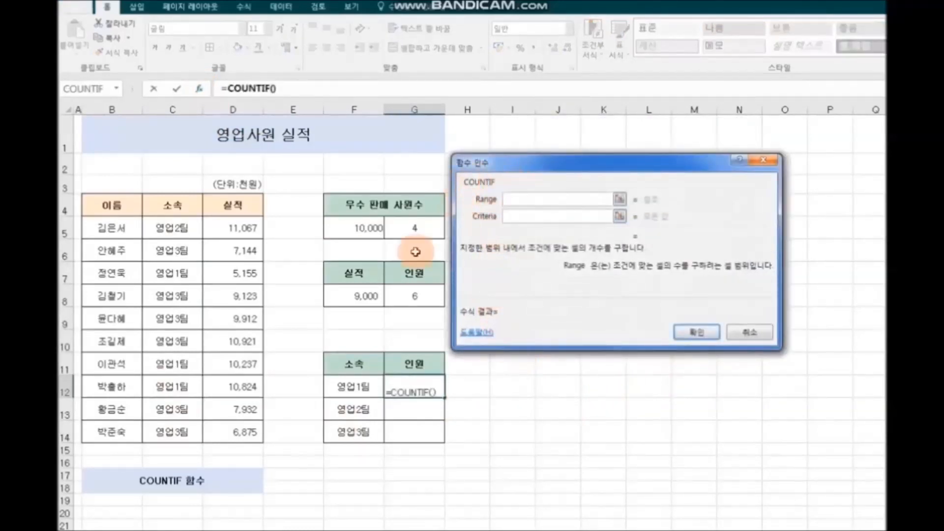
pyautogui.moveTo(189, 233); pyautogui.dragTo(176, 432)
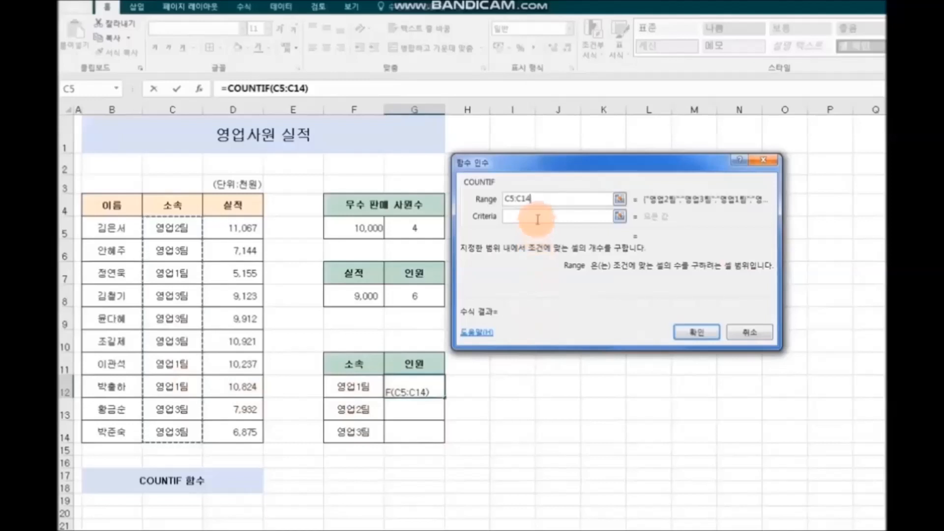
pyautogui.press('F4')
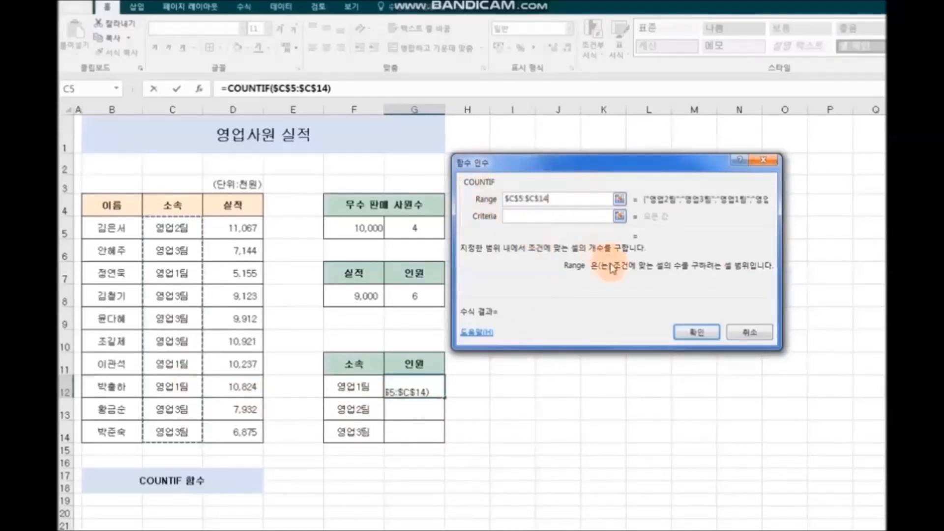
# - Use the team name in F12 as the COUNTIF criteria, complete the G12 formula and copy it down to G14
pyautogui.click(619, 217)
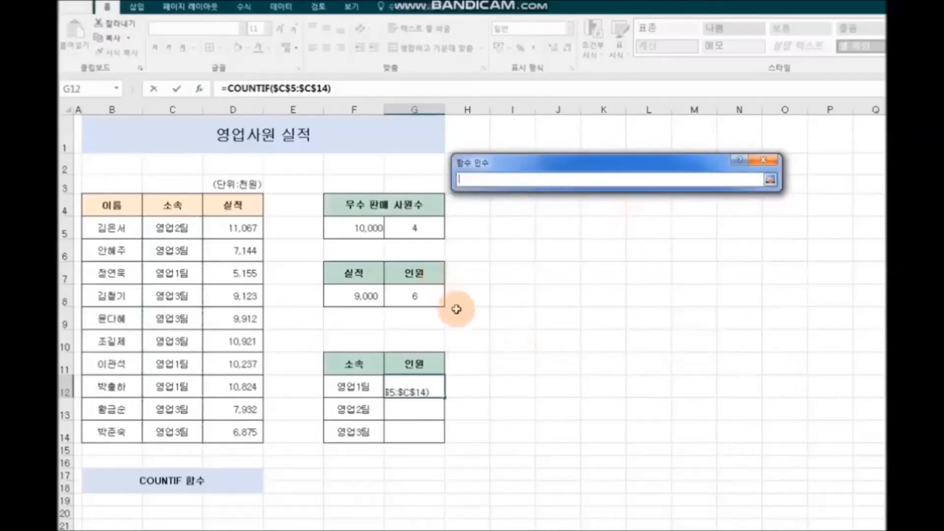
pyautogui.click(366, 387)
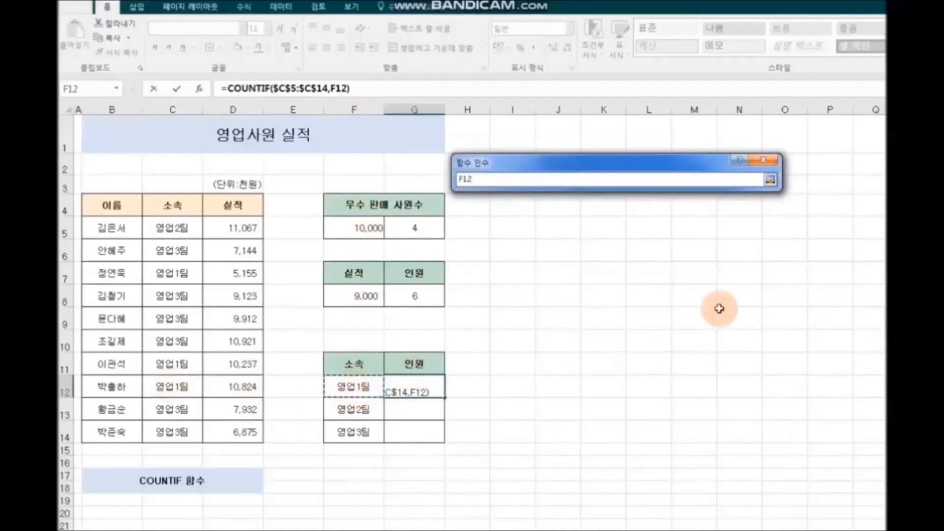
pyautogui.click(771, 179)
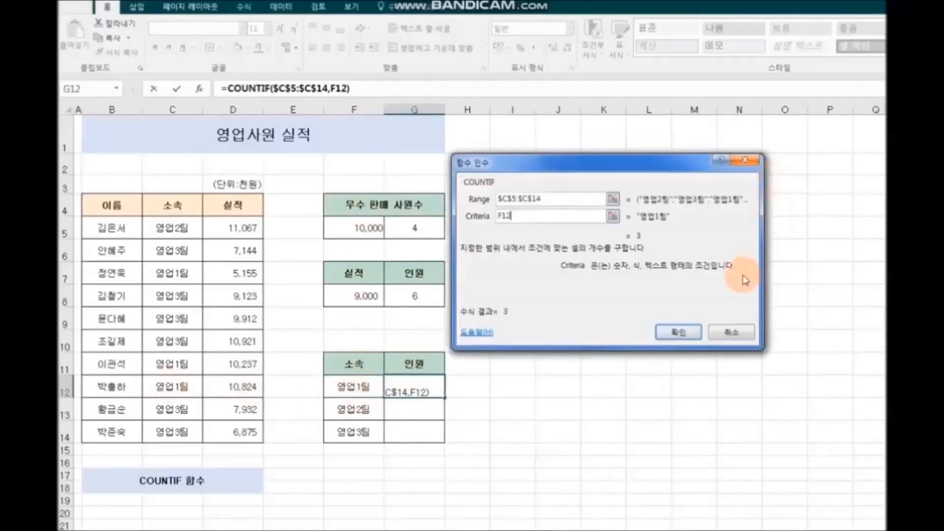
pyautogui.click(676, 334)
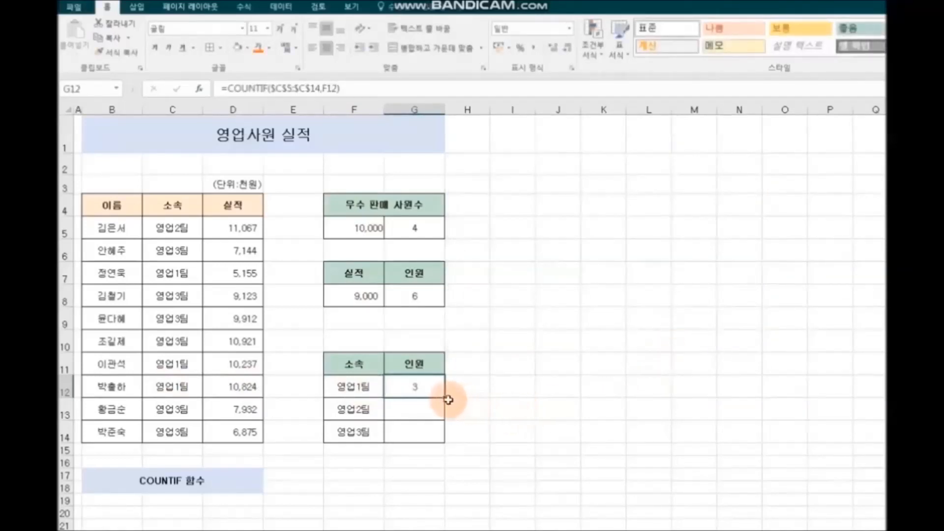
pyautogui.moveTo(445, 398); pyautogui.dragTo(447, 435)
pyautogui.click(785, 461)
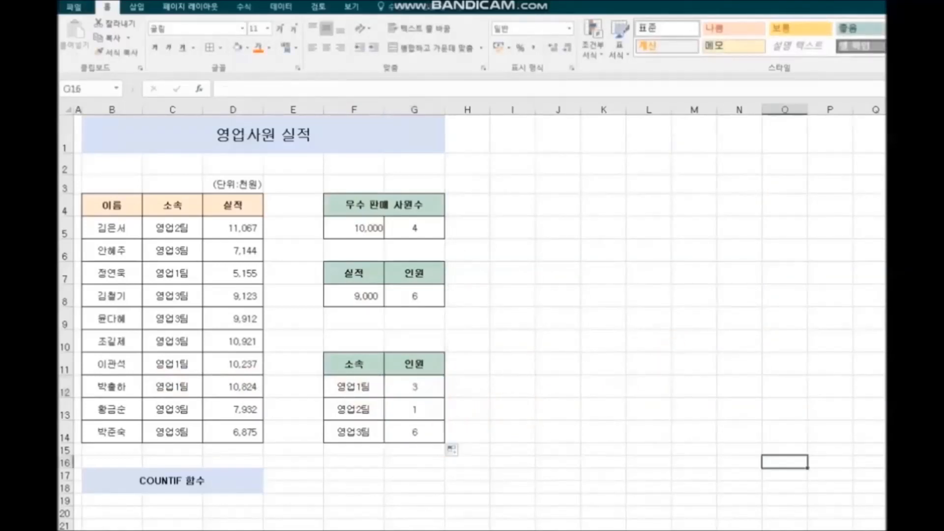